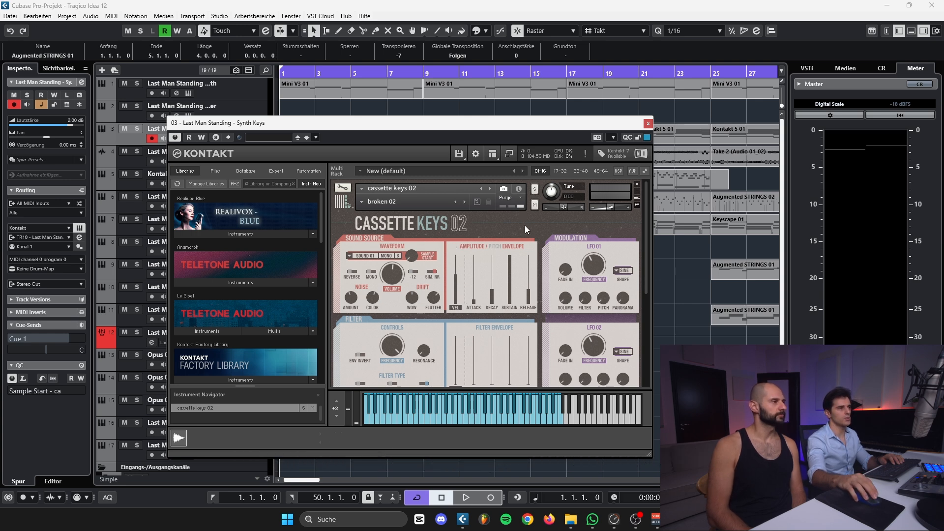
Examine the Cassette Keys 02 controls from the sound source down to the insert and send effects, and close the instrument window
scroll(513, 241, "down", 2)
scroll(513, 241, "up", 2)
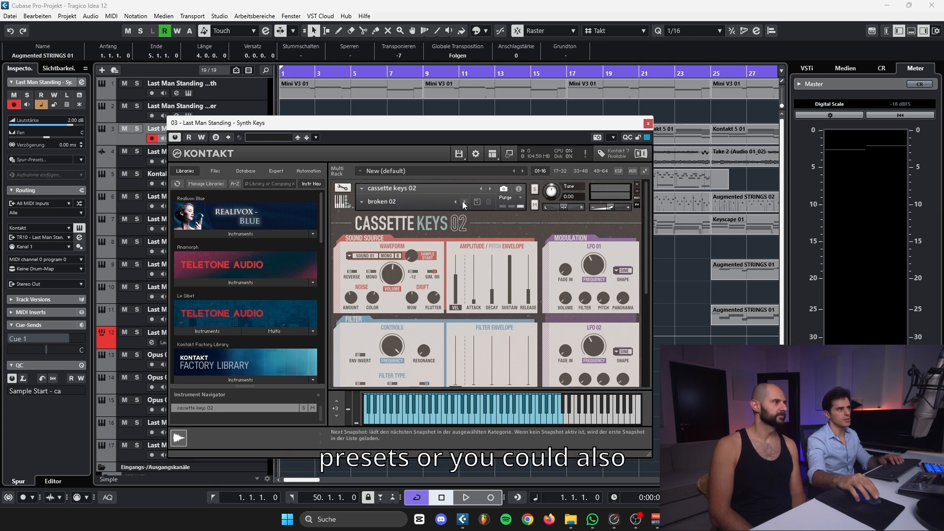
scroll(447, 278, "down", 2)
scroll(426, 350, "down", 4)
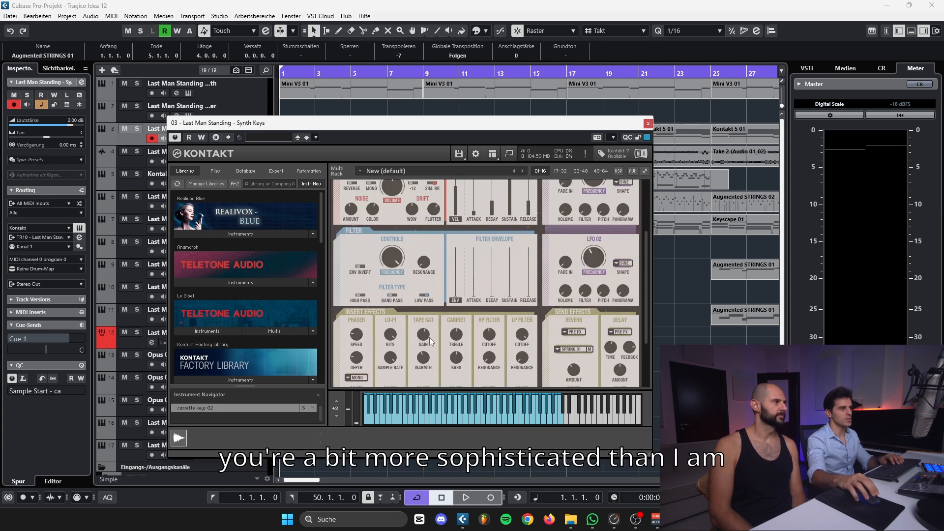
scroll(431, 340, "down", 1)
scroll(399, 298, "down", 2)
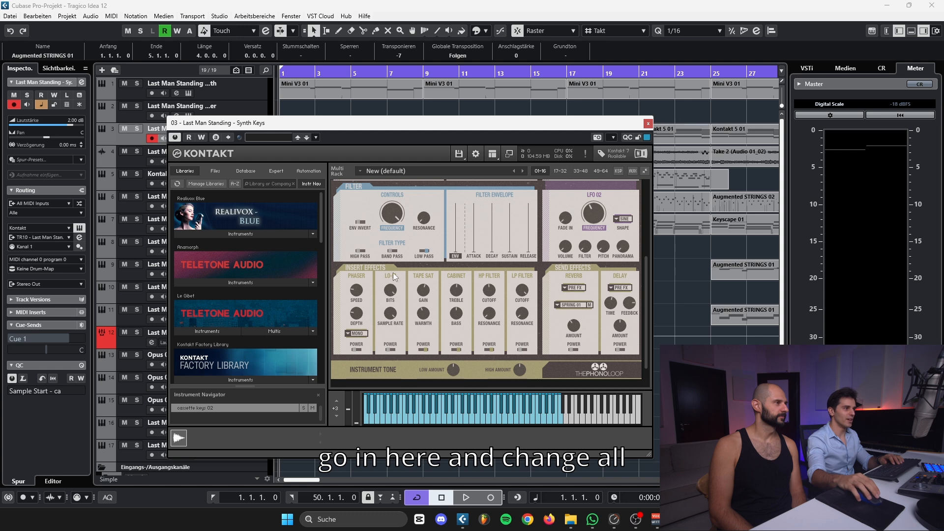
scroll(395, 277, "up", 6)
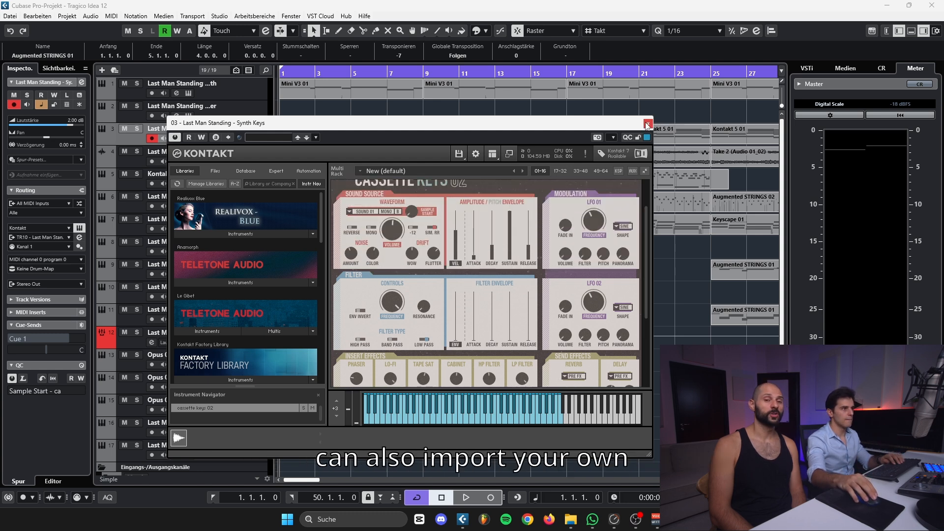
left_click_drag(606, 129, 649, 128)
left_click(692, 123)
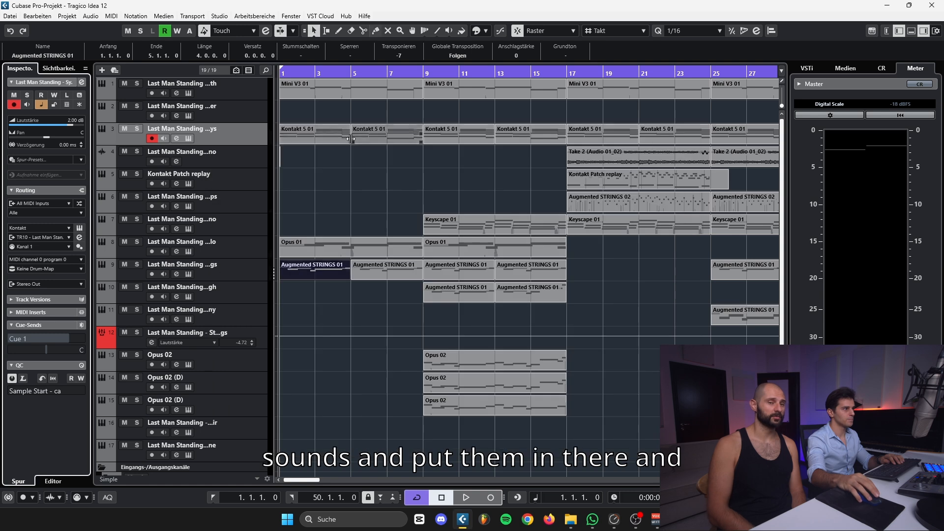
Open the first Kontakt 5 01 part on the synth keys track in the Key Editor to examine its chords
left_click(342, 136)
double_click(342, 135)
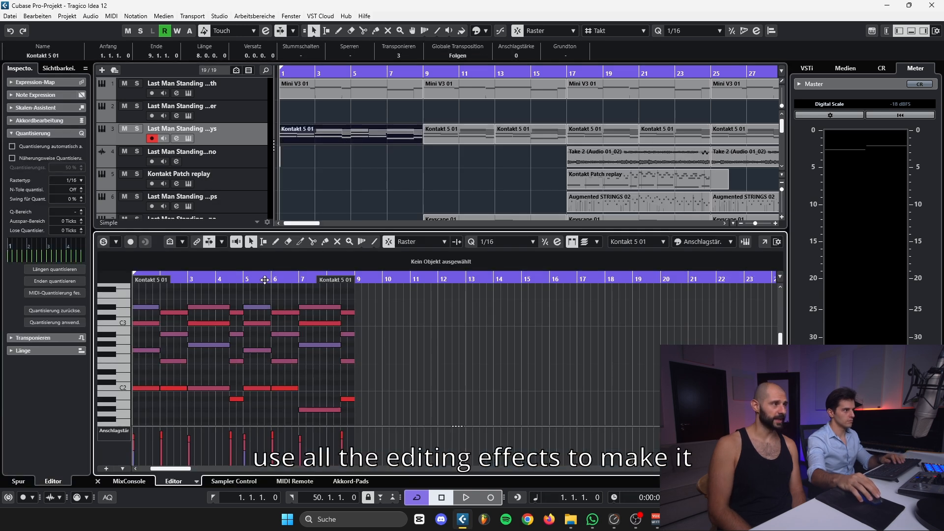
left_click_drag(265, 280, 515, 303)
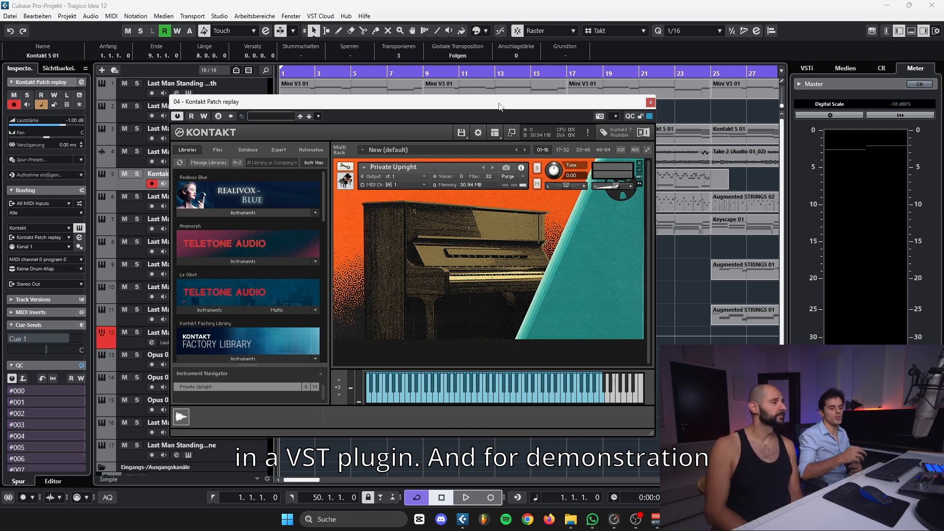
Close the Private Upright instrument window and examine the Kontakt Patch replay part starting at bar 17
left_click(650, 102)
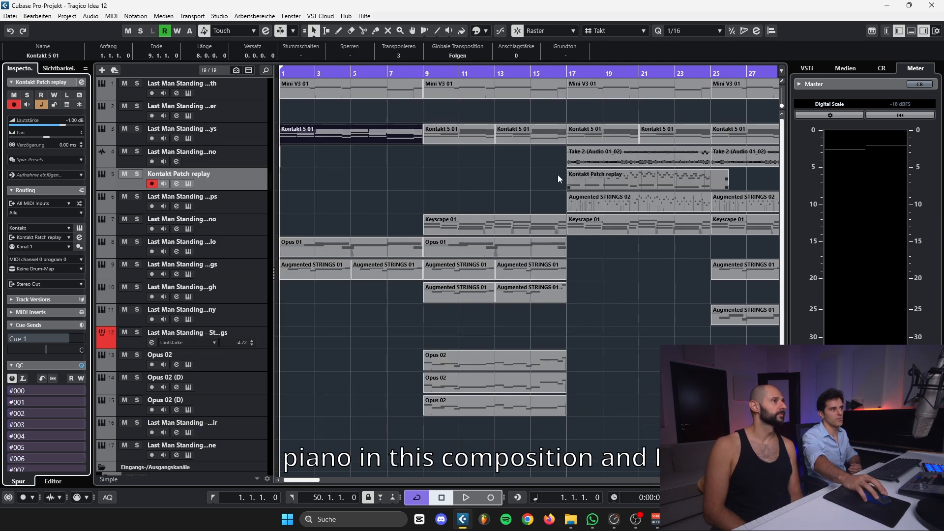
left_click(495, 183)
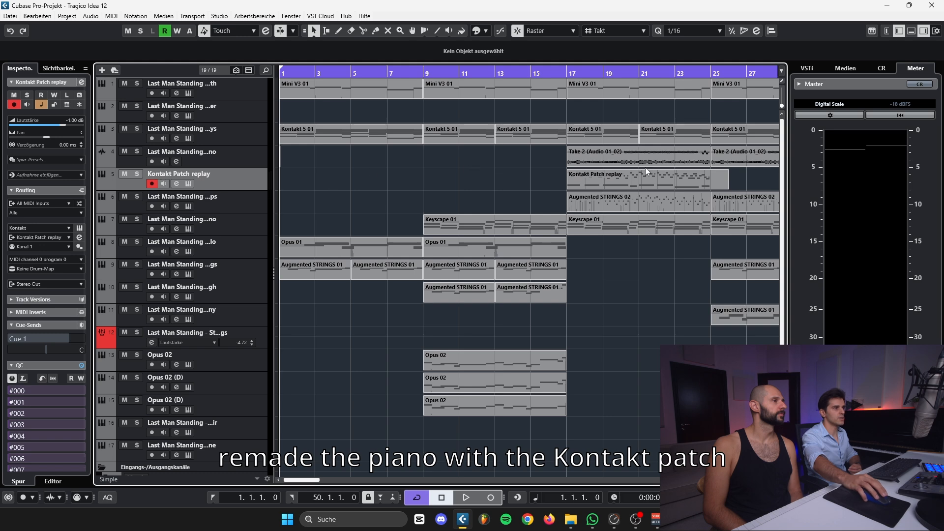
left_click_drag(390, 167, 683, 182)
left_click(683, 182)
left_click(492, 180)
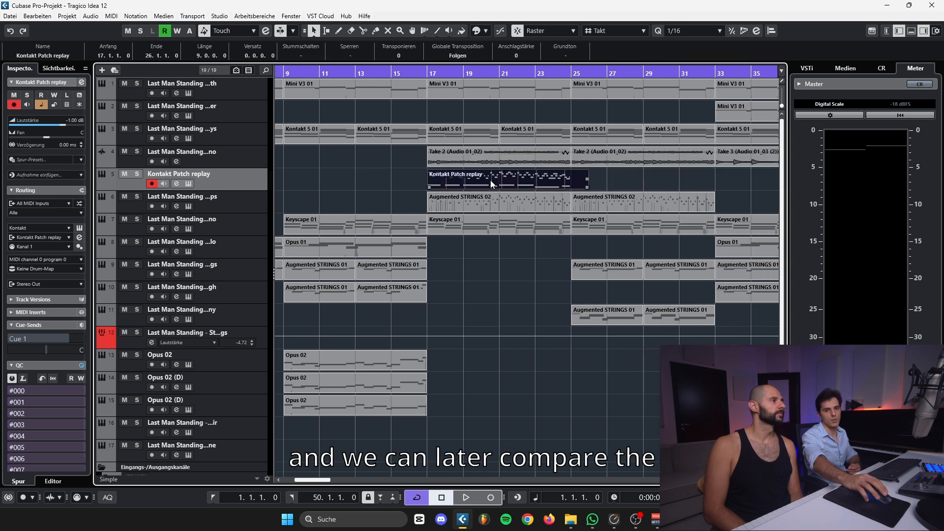
left_click_drag(410, 179, 382, 179)
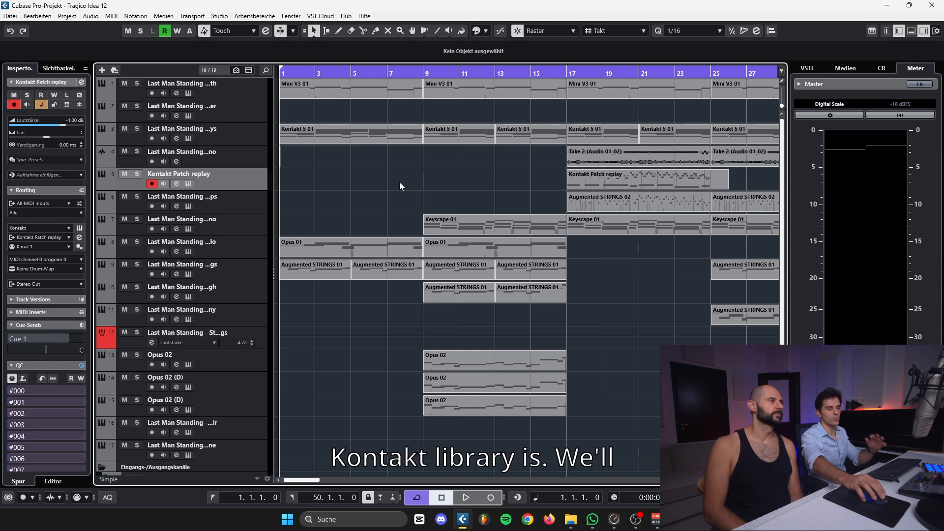
Solo the cello track, and switch the solo to the Augmented STRINGS track below it
left_click(261, 249)
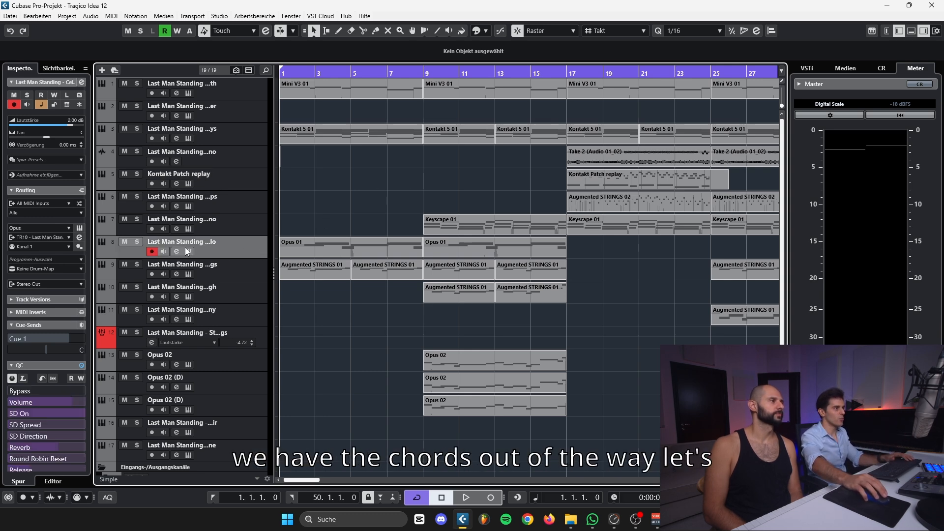
left_click(140, 243)
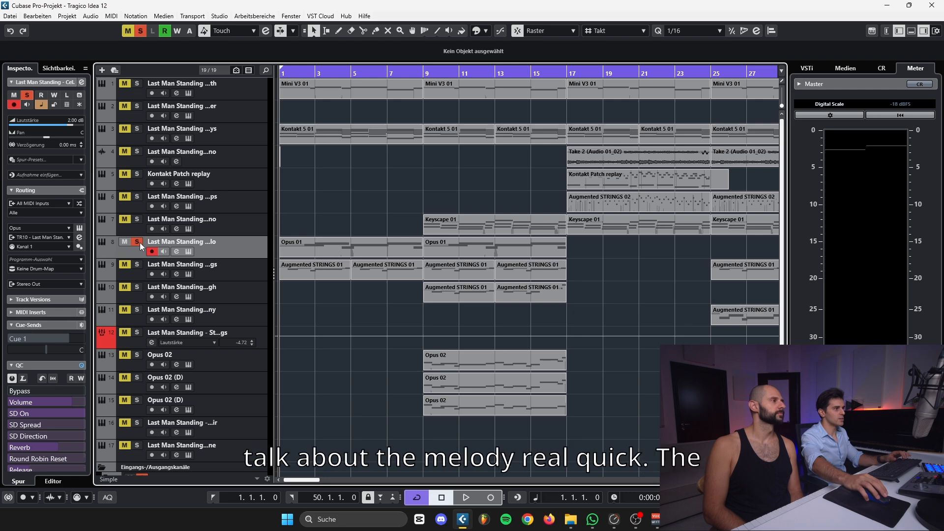
left_click(144, 265)
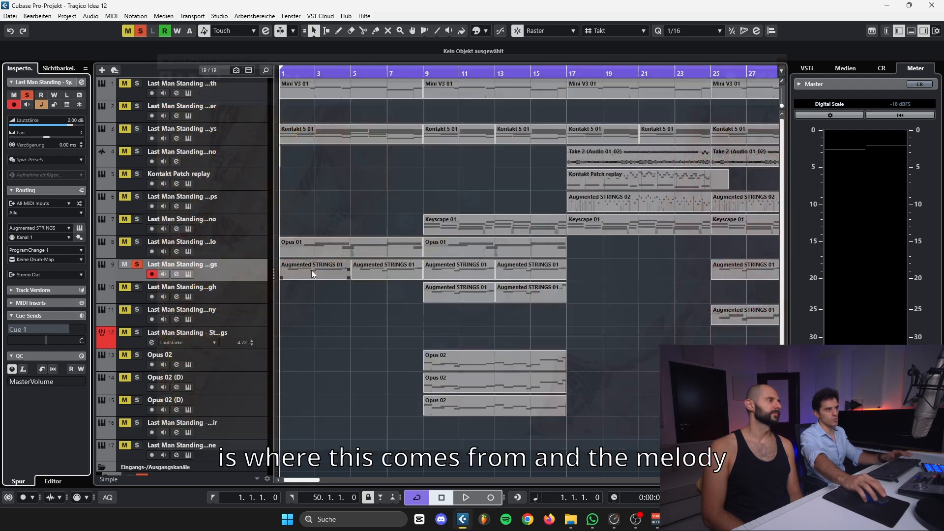
Open the first Augmented STRINGS 01 part in the Key Editor and play back its melody
double_click(300, 267)
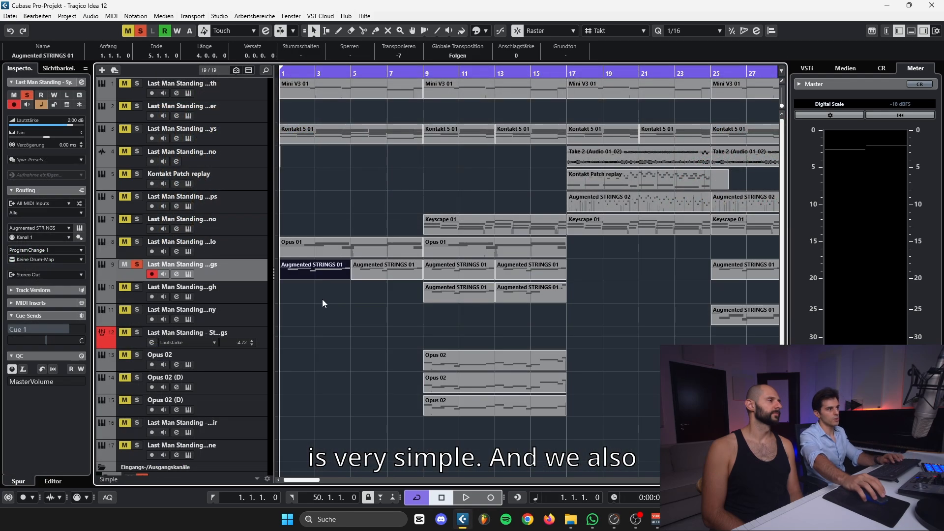
key("space")
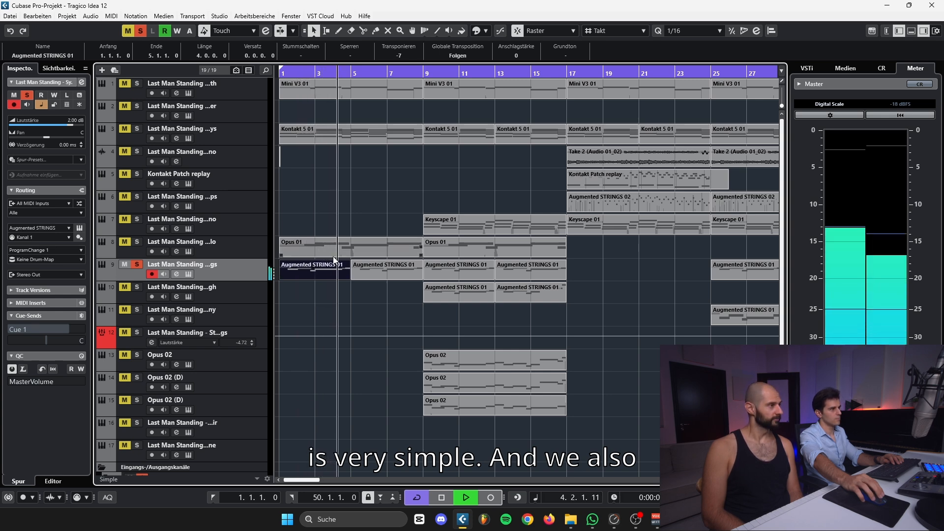
left_click(266, 249)
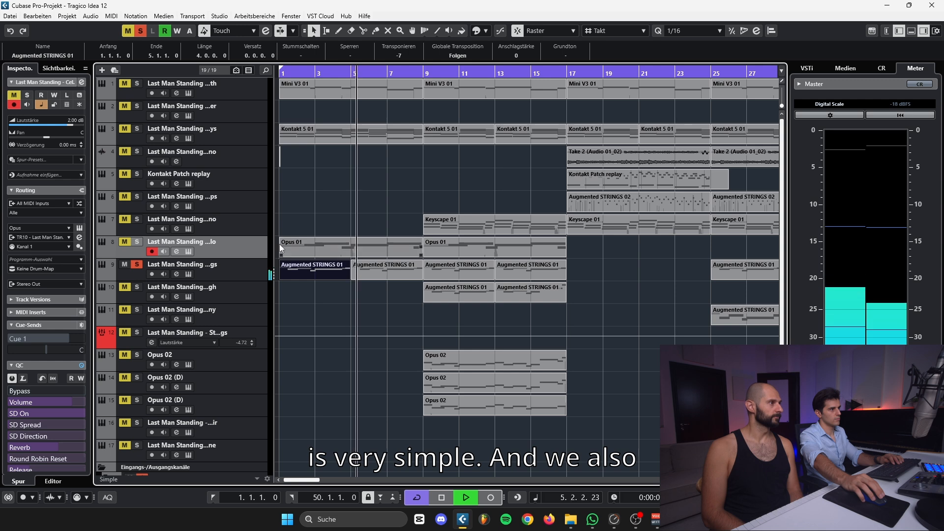
key("space")
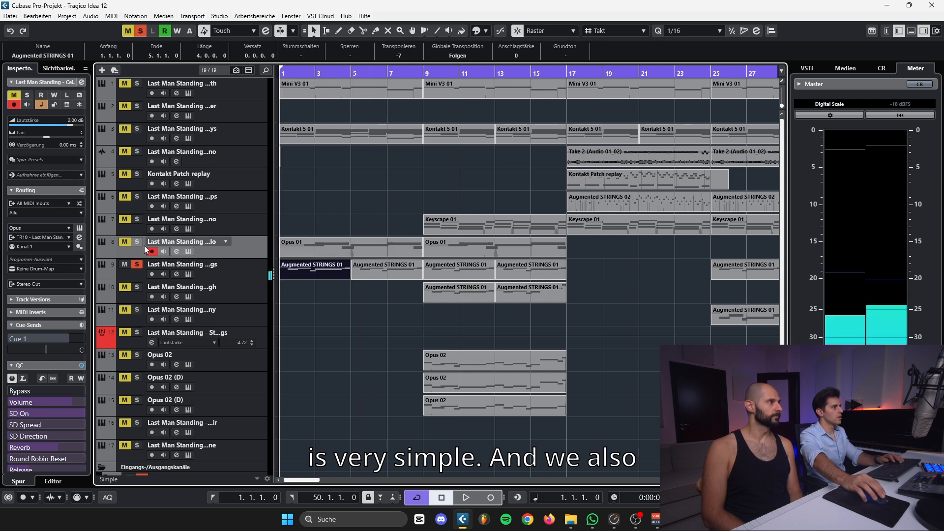
Solo the cello track too and inspect its Opus instrument with the Celli Leg Port MAX patch
left_click(137, 242)
left_click(79, 228)
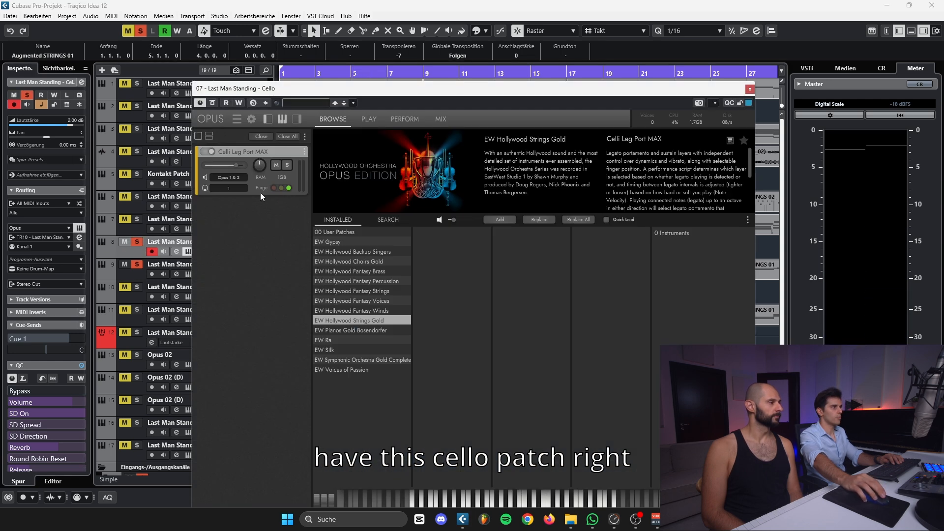
left_click_drag(286, 93, 278, 67)
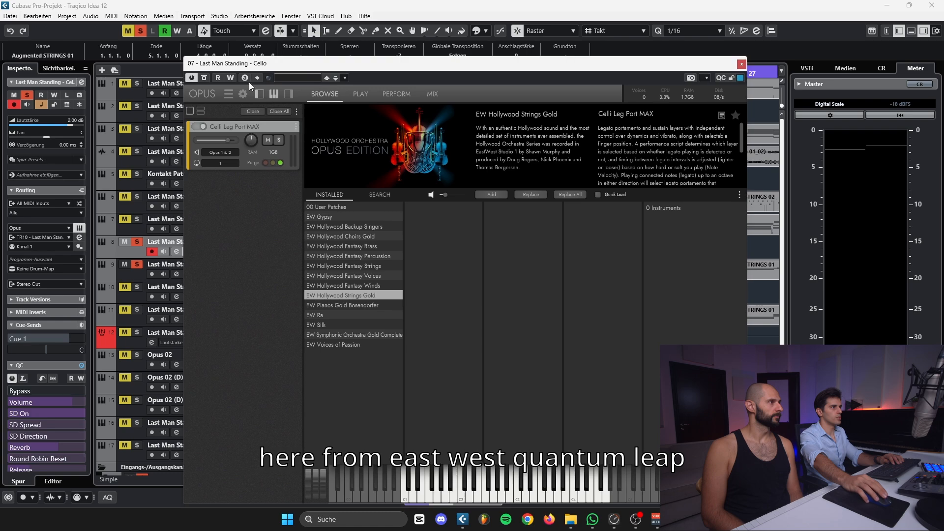
left_click(742, 64)
Open the first Opus 01 part on the cello track and play it back together with the strings
double_click(325, 253)
key("space")
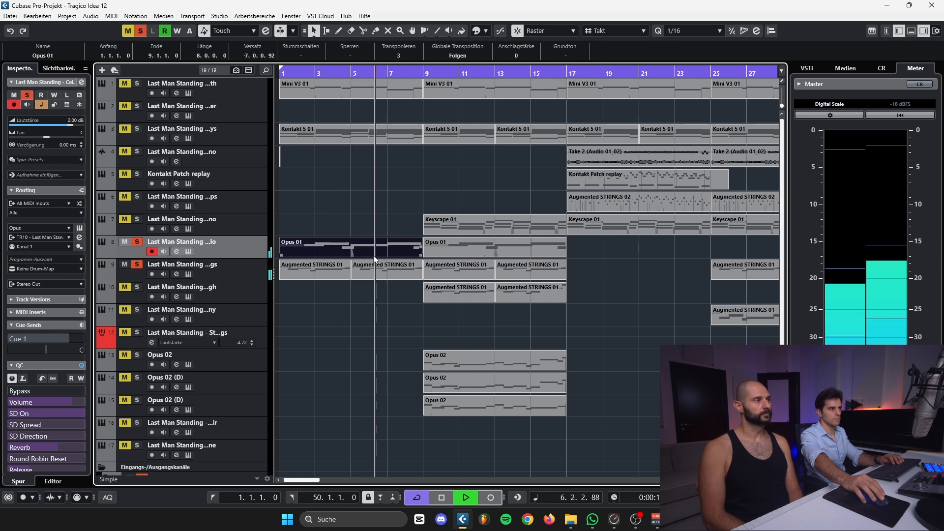
key("space")
Solo the bass synth track and inspect its Mini V instrument with the Buzz Bass preset
left_click(153, 84)
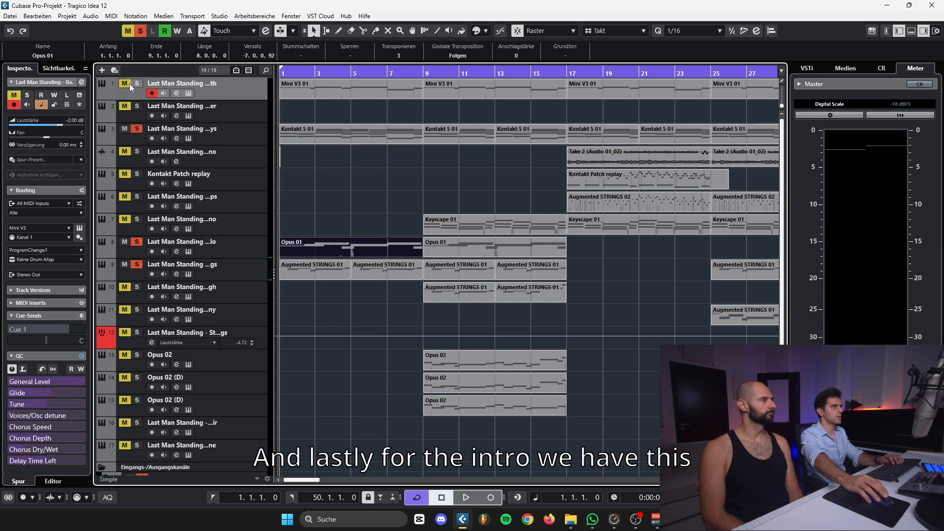
left_click(80, 227)
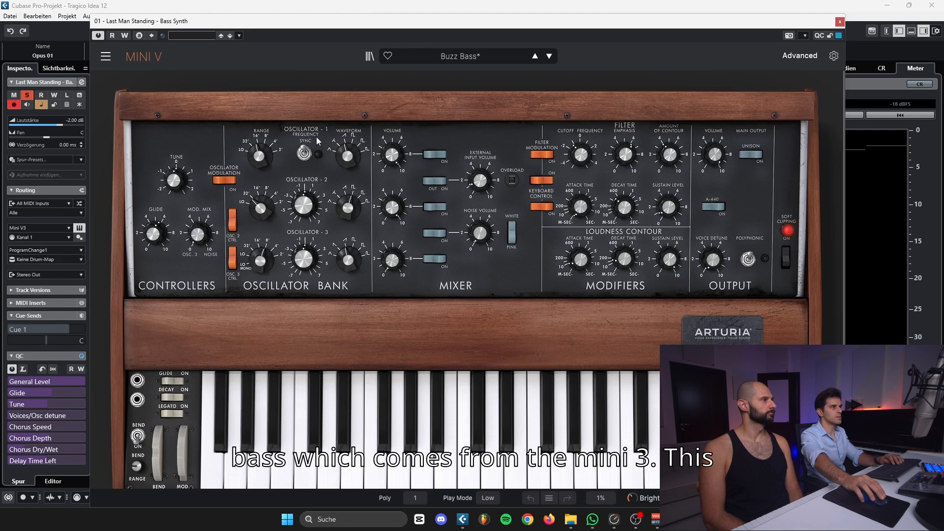
left_click_drag(355, 24, 367, 21)
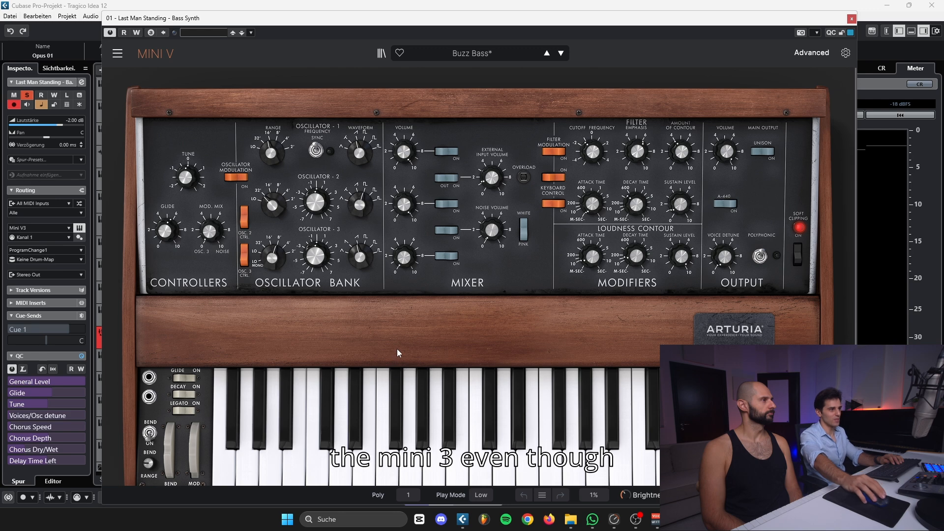
scroll(397, 349, "down", 1)
scroll(393, 394, "up", 1)
scroll(392, 408, "down", 1)
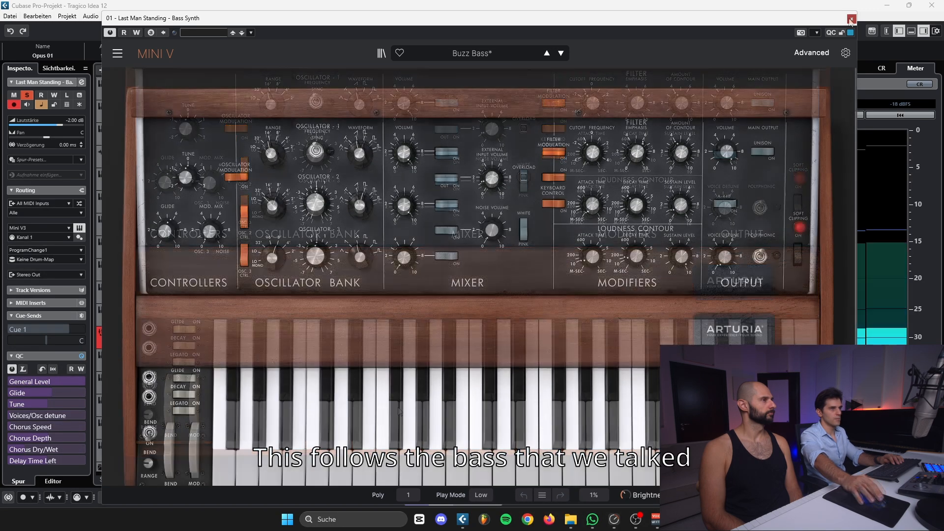
left_click(851, 18)
View the notes of the first Mini V3 01 bass part in the Key Editor and close the editor
left_click(329, 92)
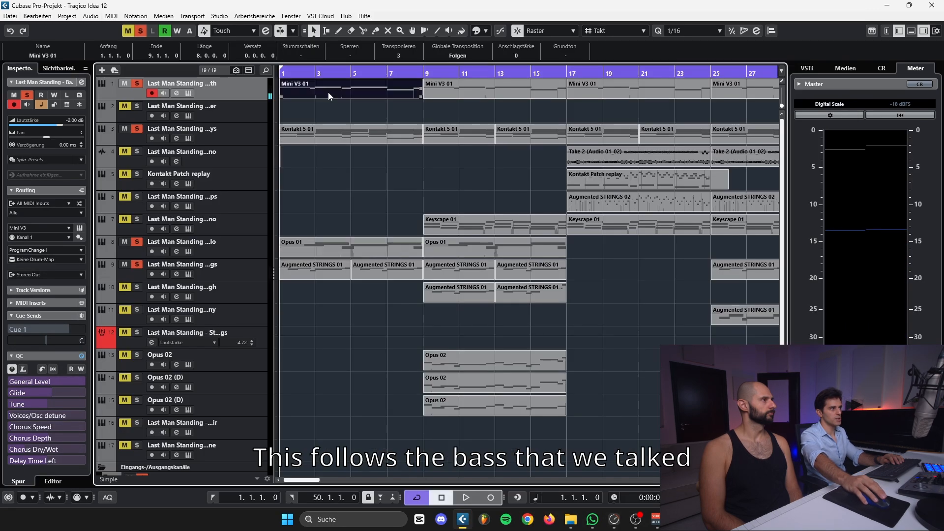
double_click(328, 92)
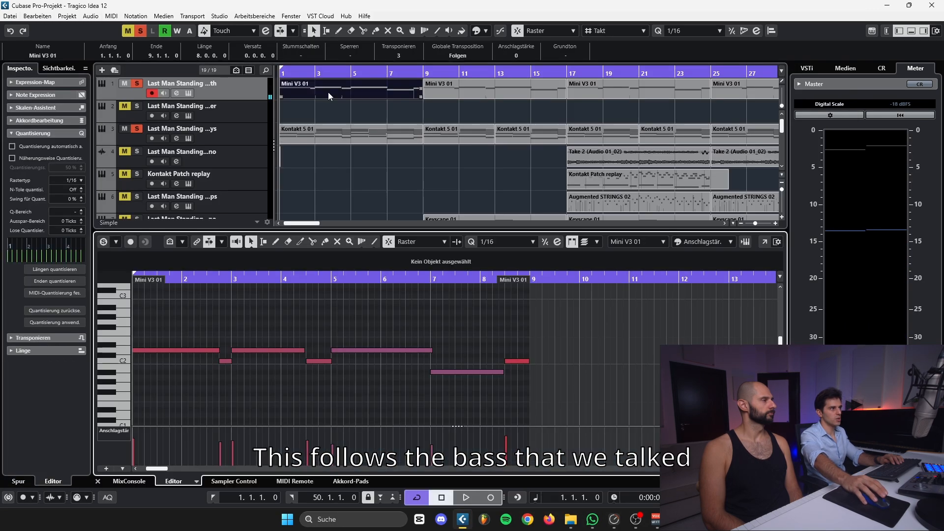
left_click(98, 481)
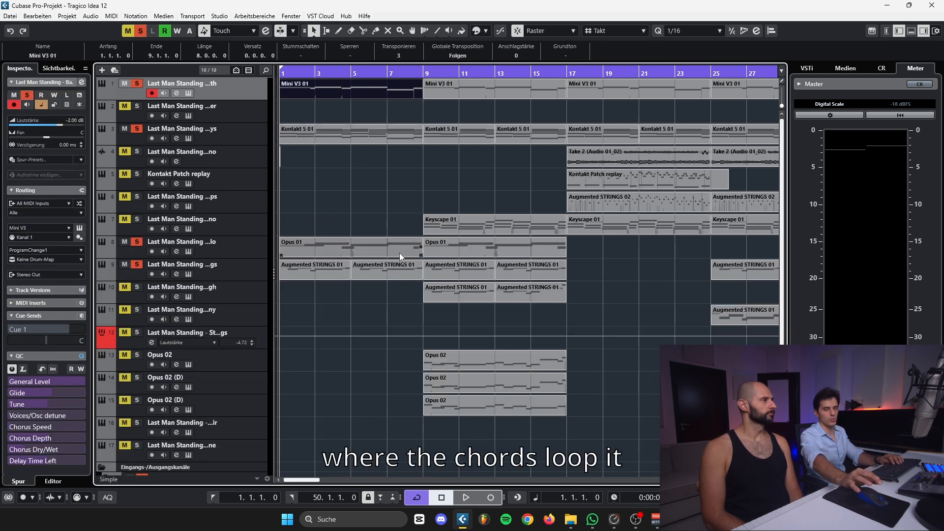
Play the intro while inspecting the Dirty Filter insert in the bass synth's channel settings, and close both windows
left_click(368, 249)
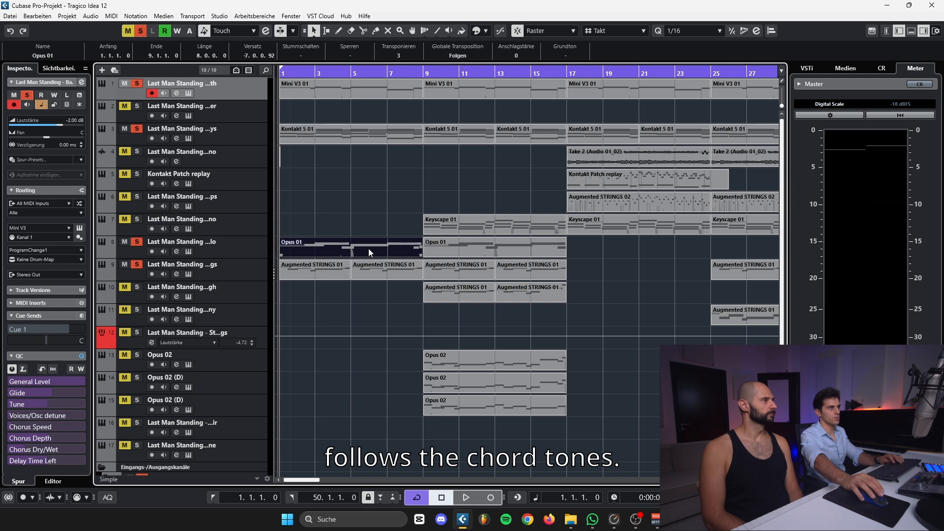
key("space")
left_click(80, 95)
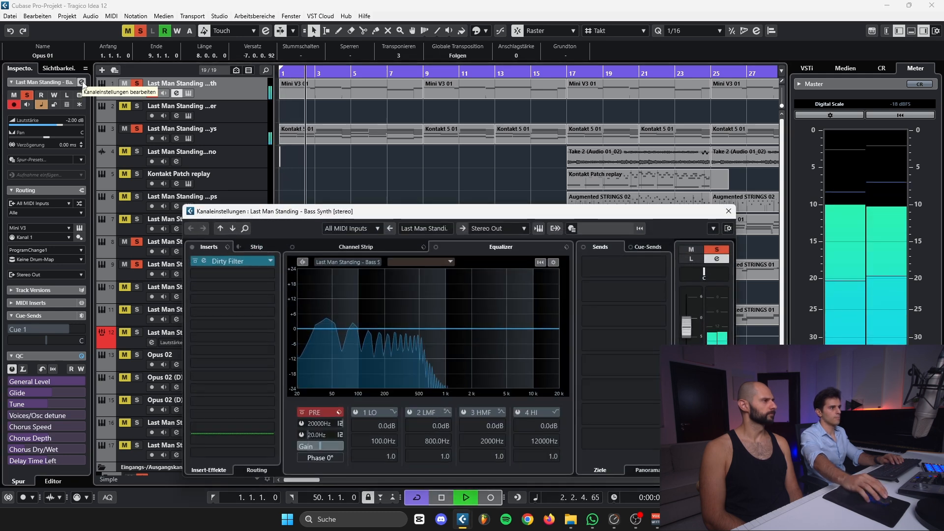
left_click(245, 264)
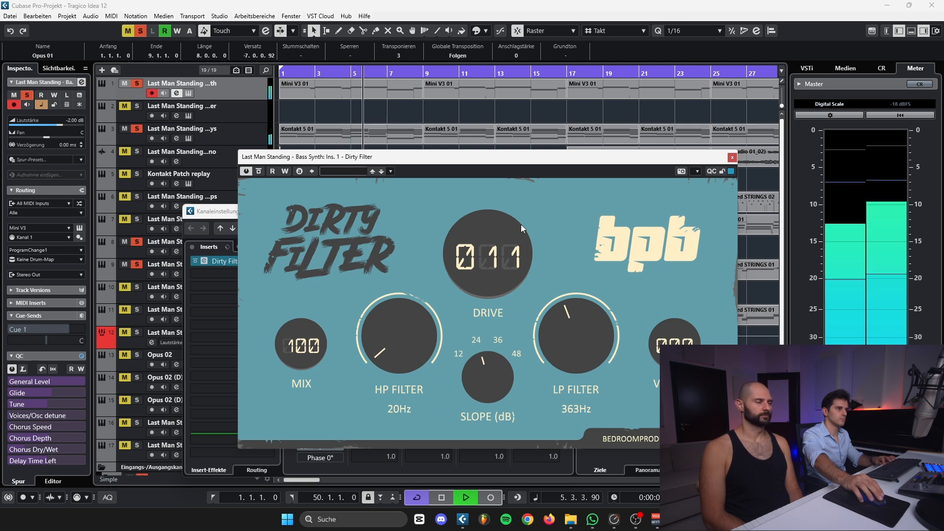
left_click_drag(522, 163, 510, 158)
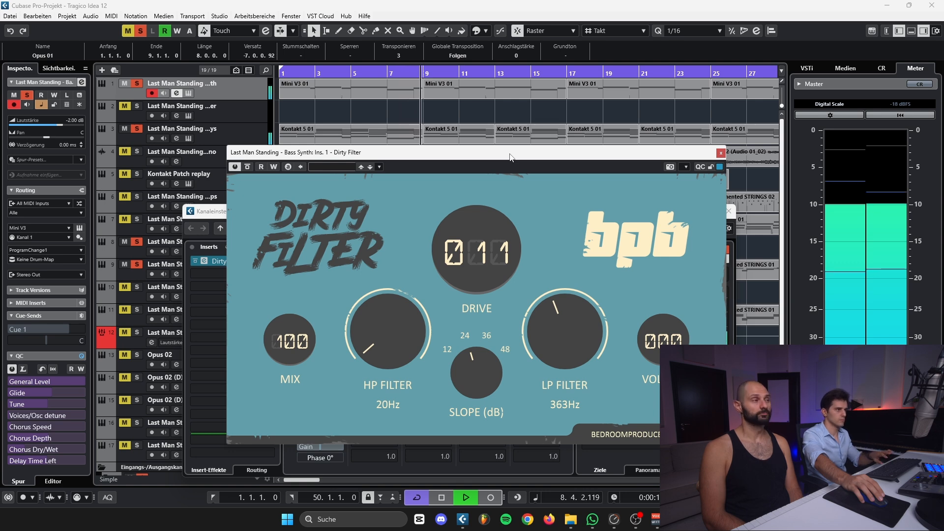
key("space")
mouse_move(427, 159)
left_mouse_down()
mouse_move(418, 153)
mouse_move(427, 148)
left_mouse_up()
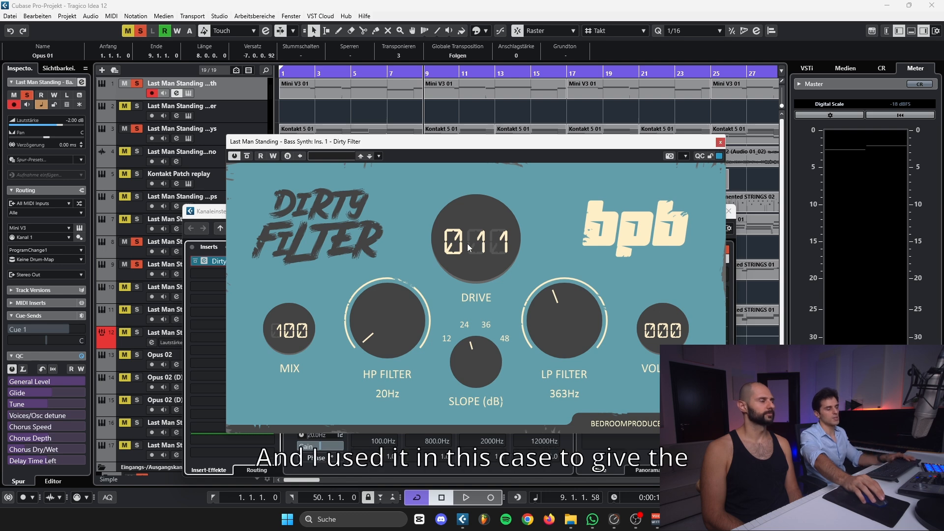
left_click(720, 142)
left_click(728, 211)
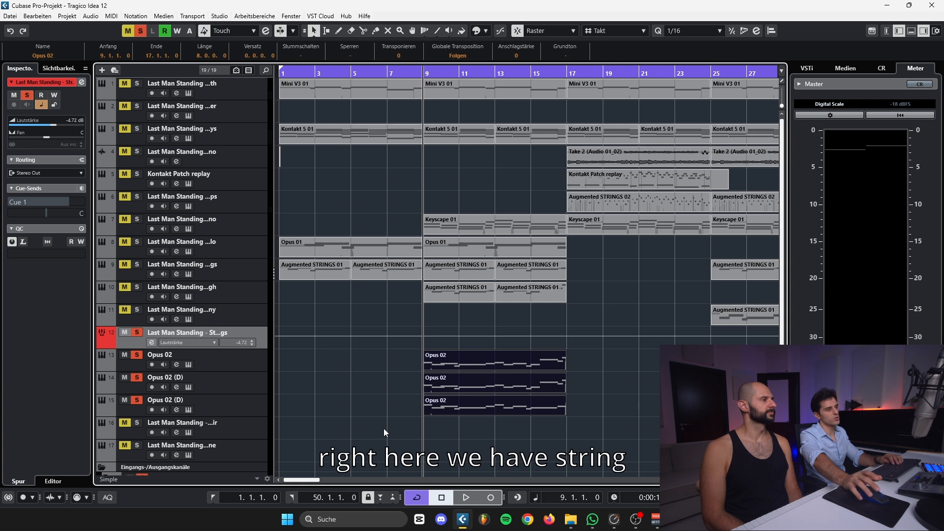
Play back the soloed Opus 02 string layers from bar 9
key("space")
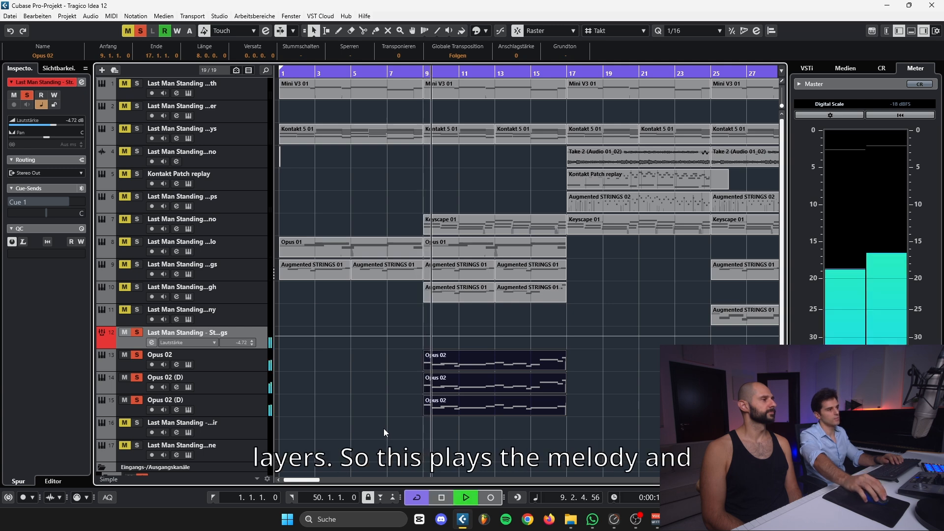
Select the three layered Opus 02 parts starting at bar 9 and view their notes in the Key Editor
left_click_drag(384, 428, 468, 358)
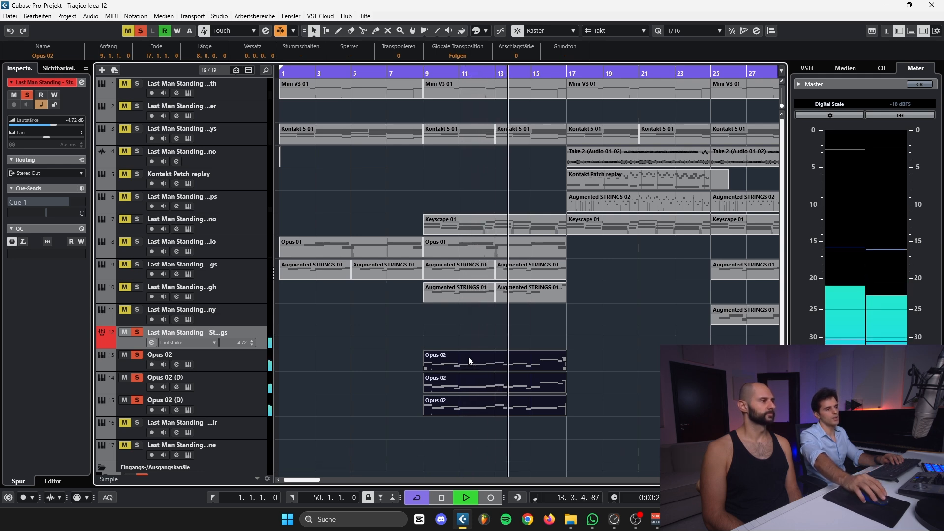
left_click(544, 411)
left_click(529, 365)
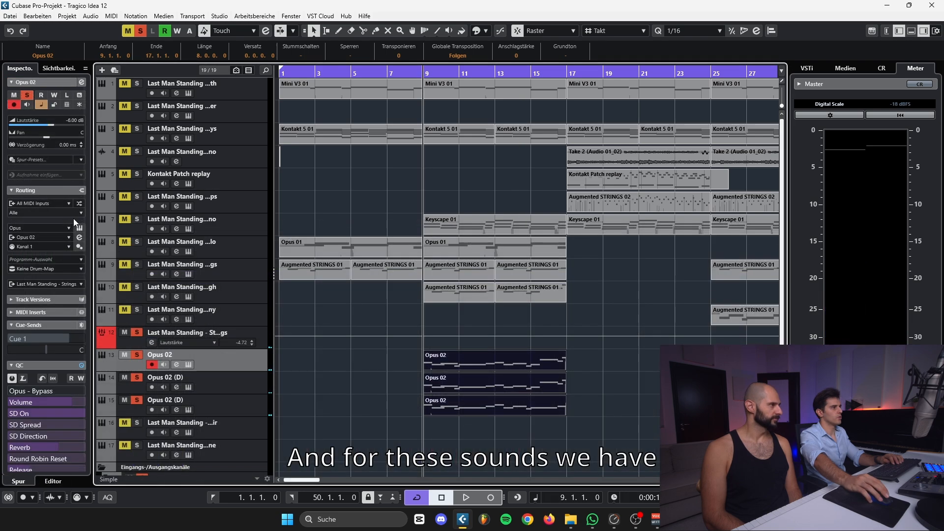
Inspect the 18V Leg Port MAX patch in the Opus 02 track's instrument, close it and step through the duplicate Opus tracks
left_click(80, 228)
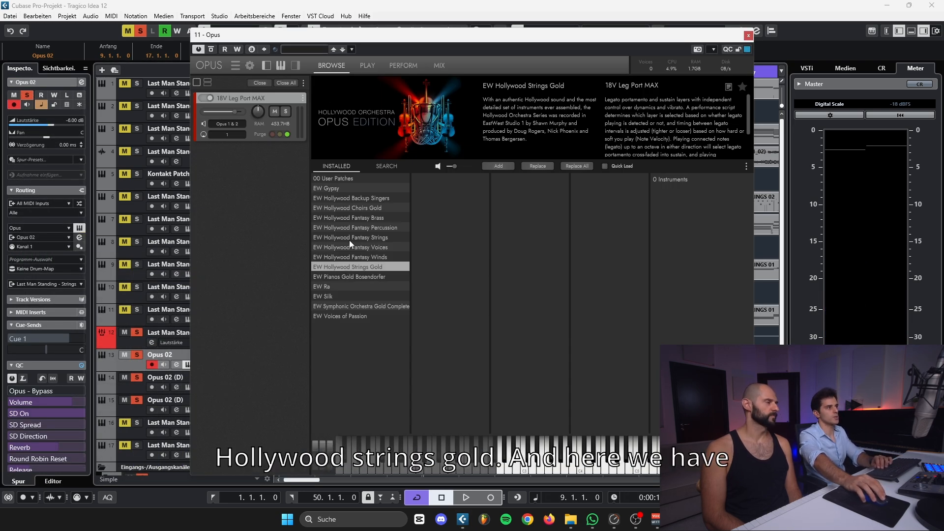
left_click(749, 35)
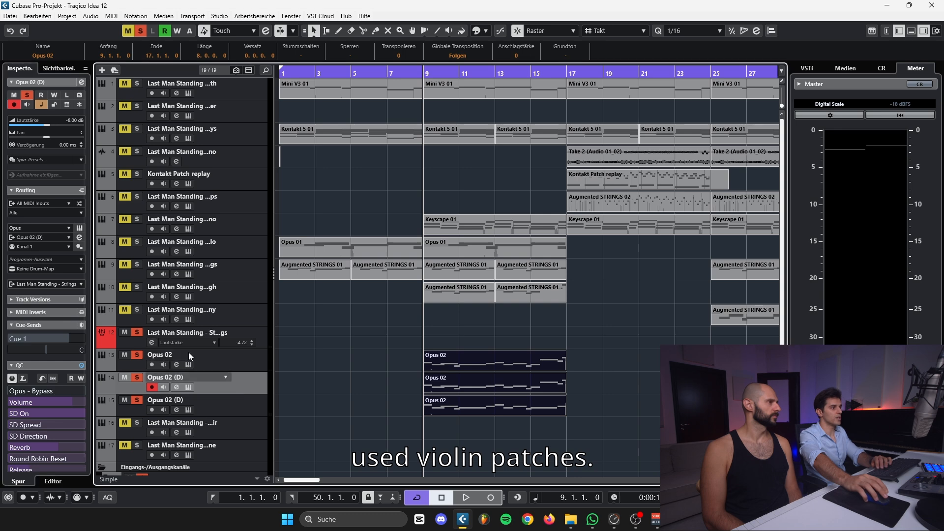
key("Down")
key("Down")
key("Up")
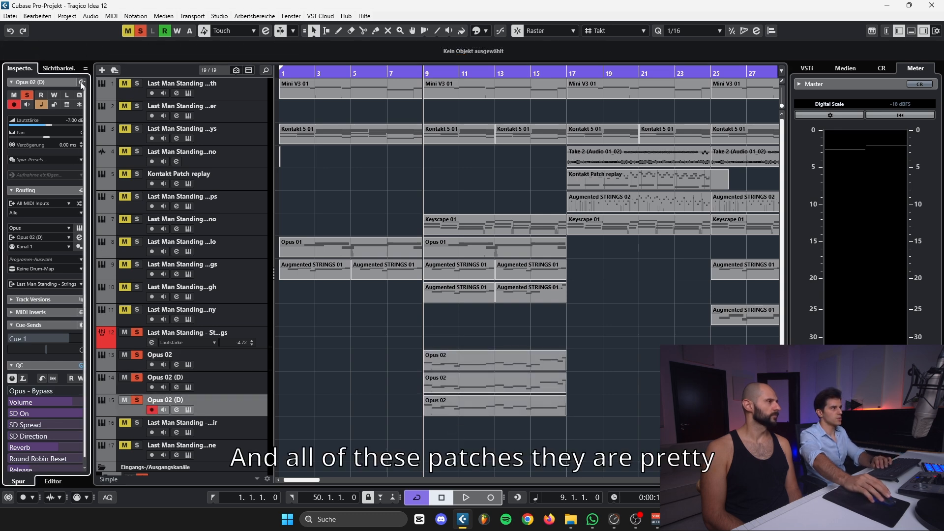
Open the channel settings of the Strings group track and bring up its Pro-Q 3 insert
left_click(82, 82)
key("Up")
key("Up")
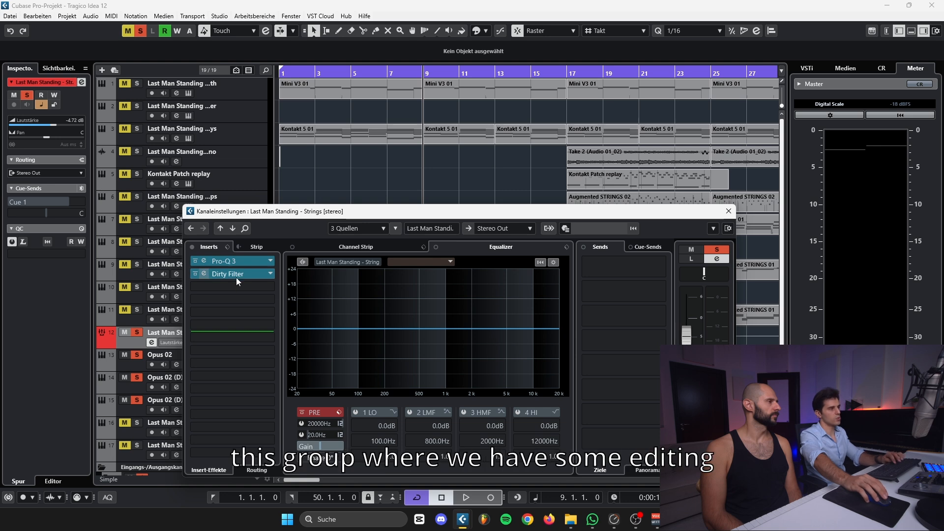
left_click_drag(257, 212, 370, 158)
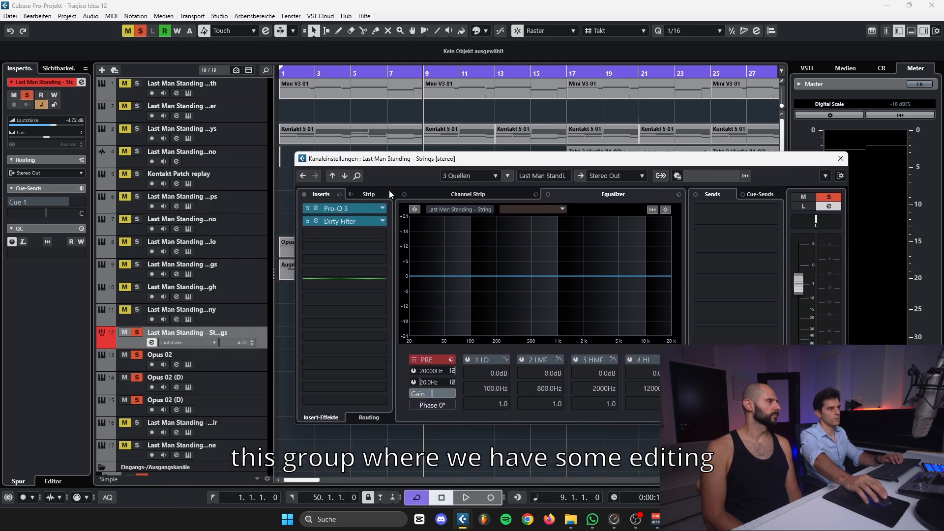
left_click(352, 210)
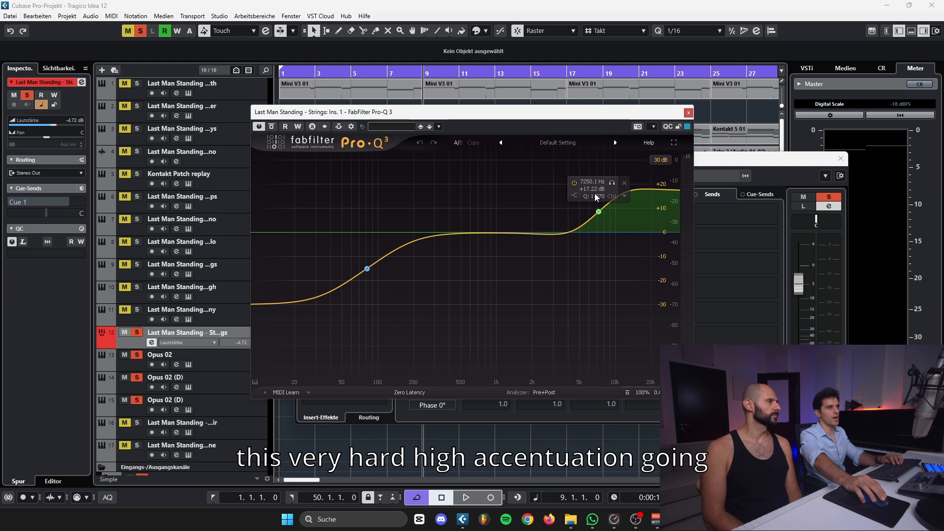
Play back the strings through Pro-Q 3, examine its high-frequency boost band and close the plug-in
key("space")
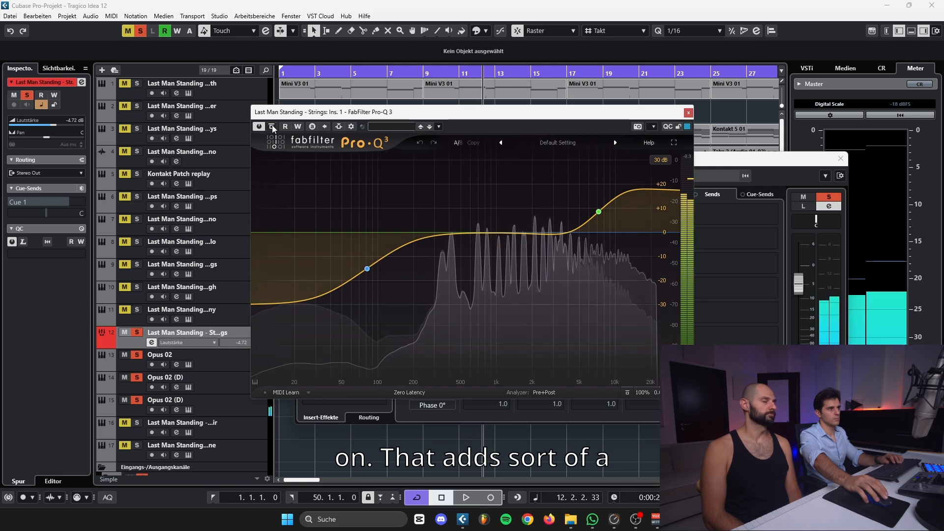
key("space")
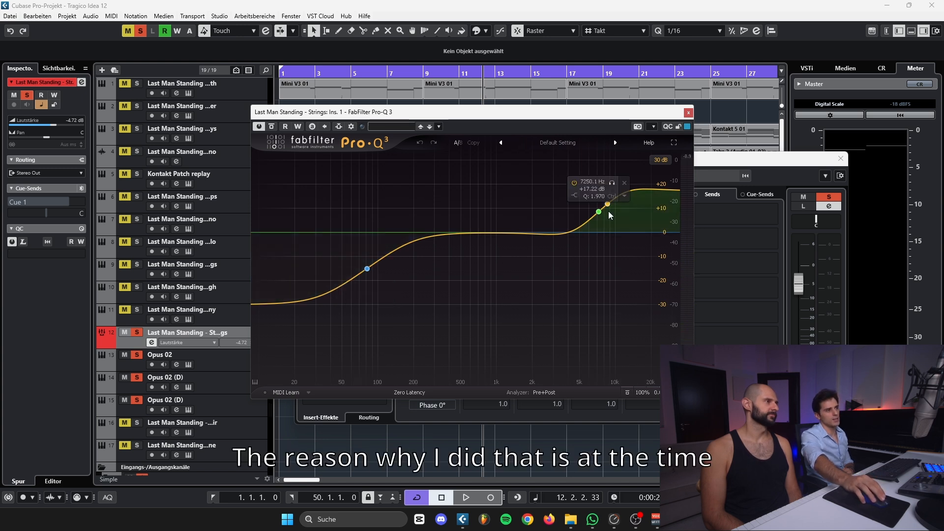
left_click_drag(367, 112, 345, 111)
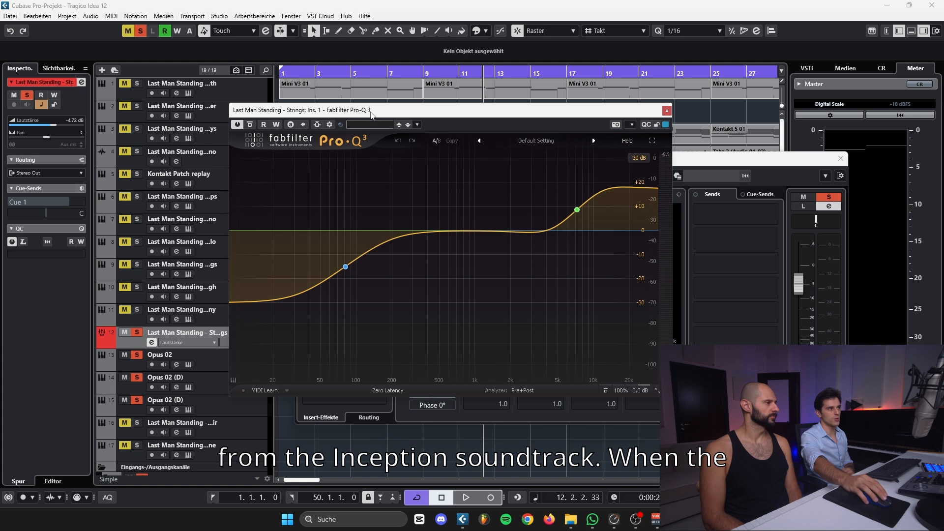
left_click_drag(372, 115, 382, 124)
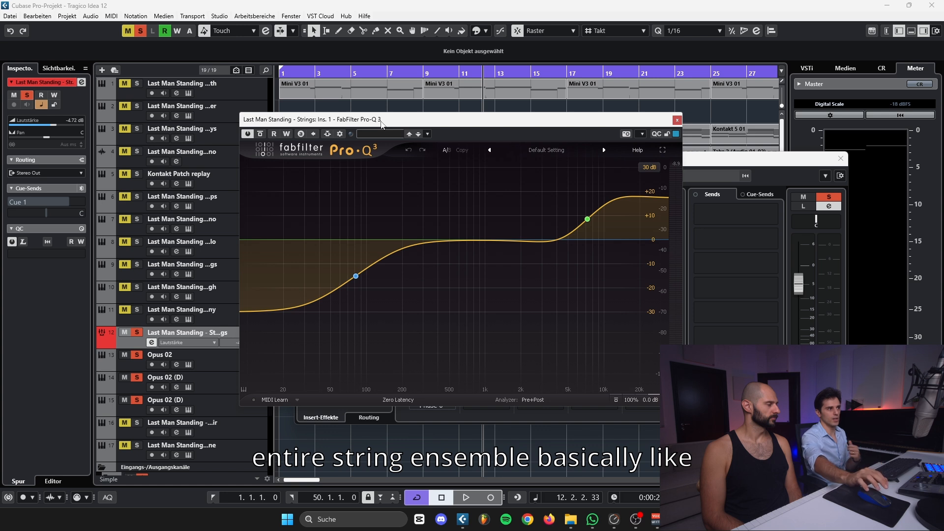
mouse_move(588, 222)
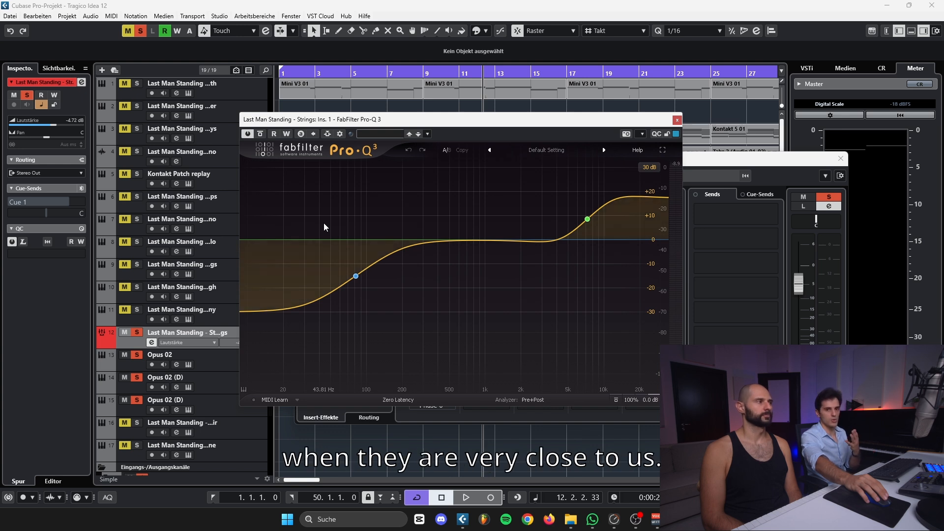
left_click(676, 120)
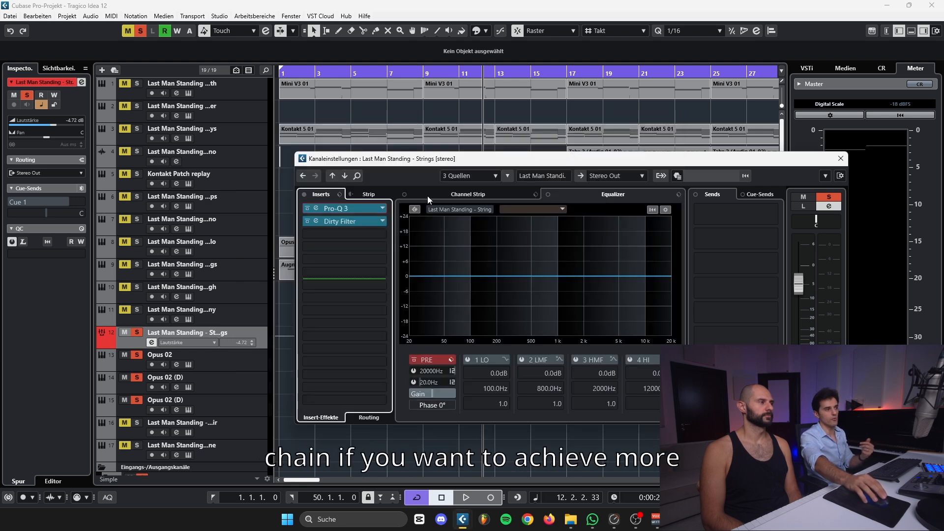
Inspect the Dirty Filter insert on the Strings group, and close the plug-in and the channel settings
left_click(346, 223)
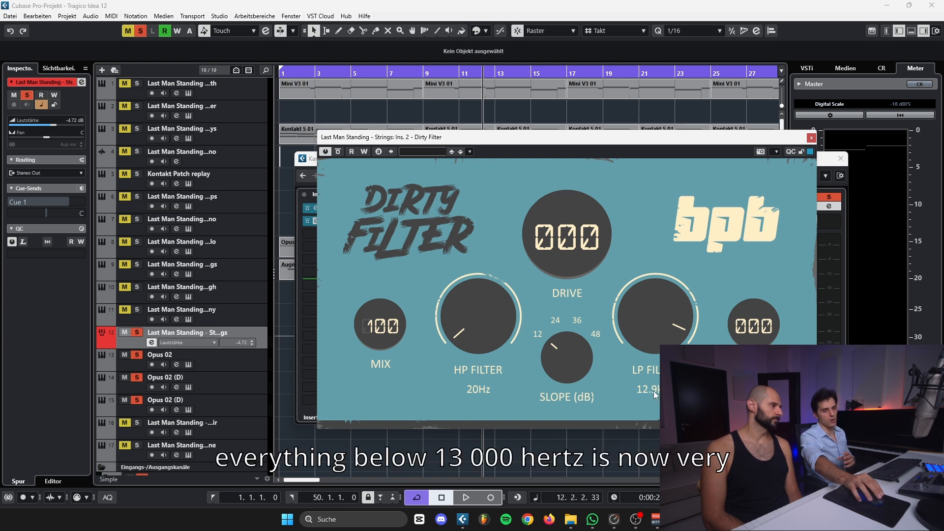
left_click(811, 138)
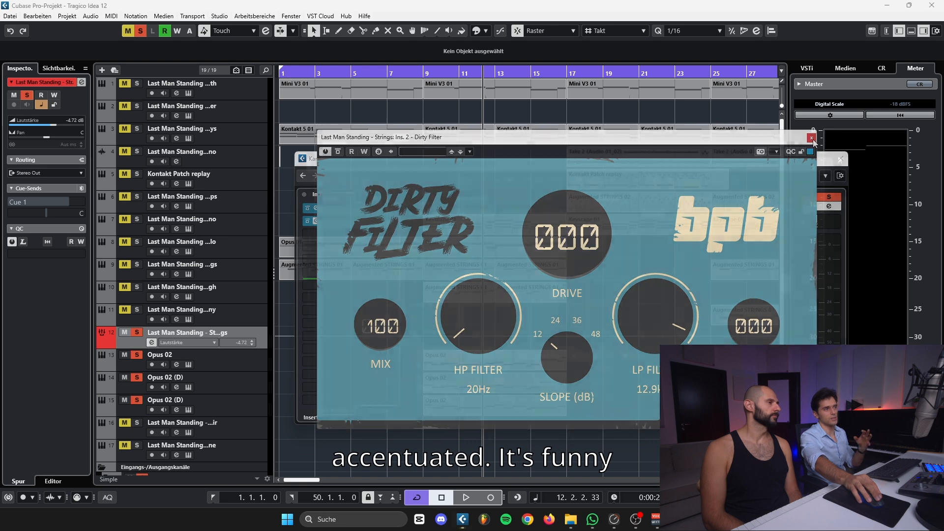
left_click(840, 159)
Move the playback position to the start of the three Opus 02 parts at bar 9 and deselect them
left_click_drag(352, 416, 514, 351)
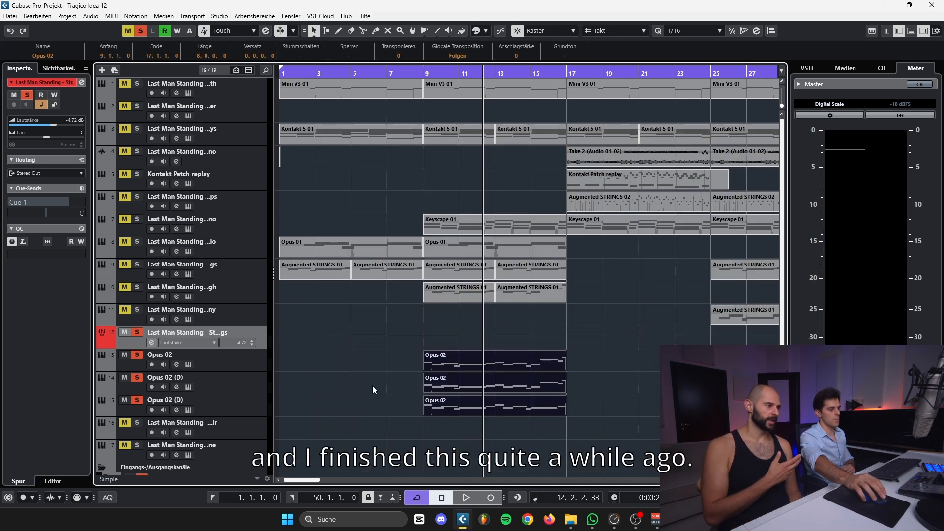
key("l")
left_click(316, 371)
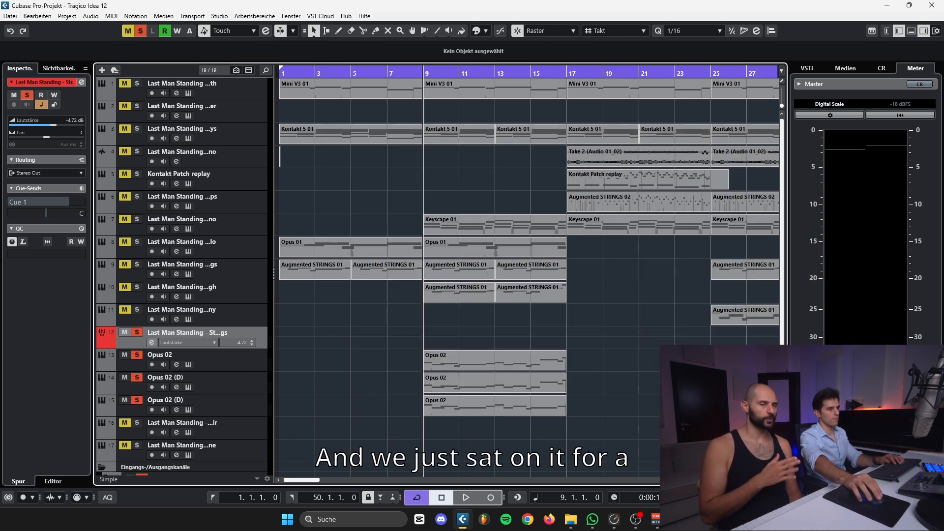
key("g")
scroll(629, 418, "right", 1)
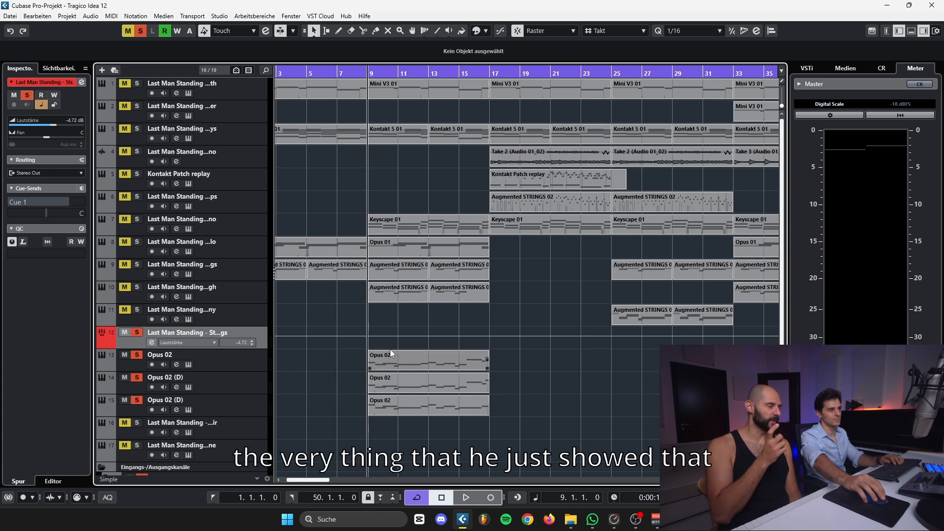
scroll(305, 317, "left", 2)
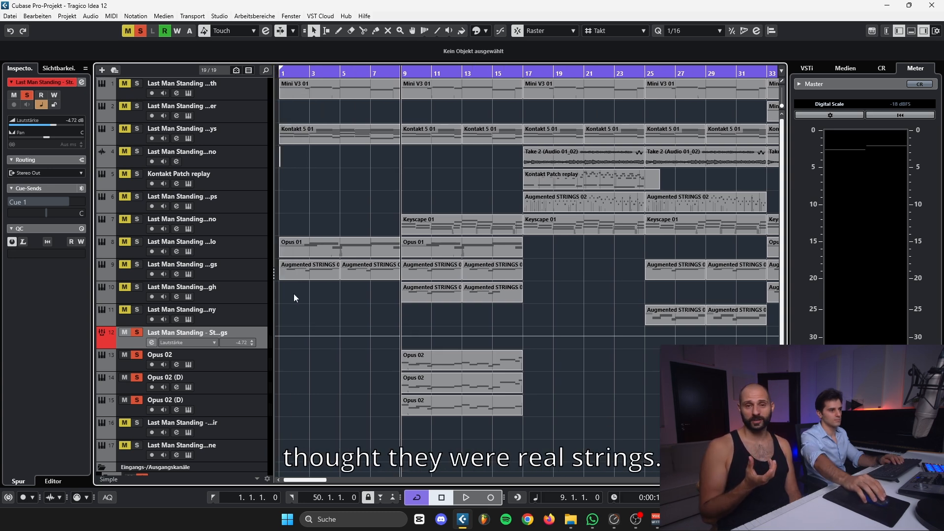
Clear all solos and view the Strings group's Pro-Q 3 curve again, closing both windows
left_click(140, 31)
left_click(81, 82)
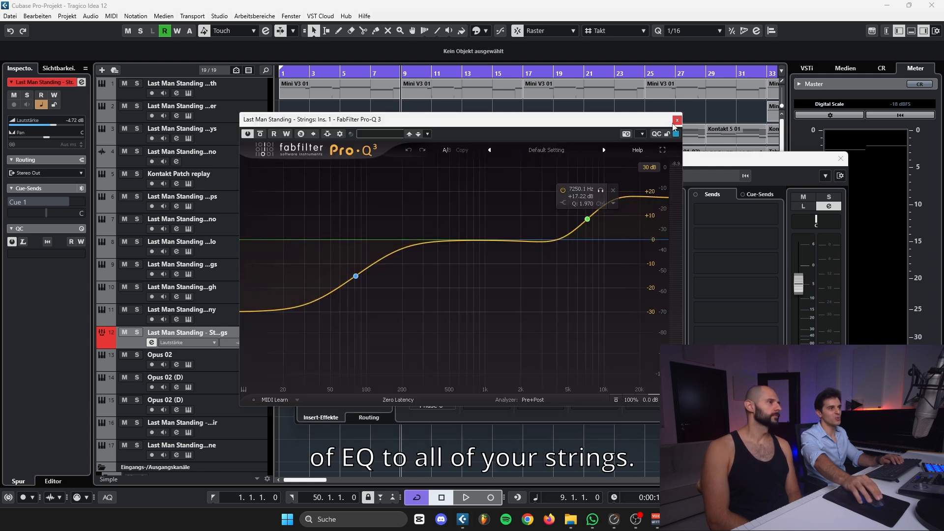
left_click(677, 120)
left_click(842, 158)
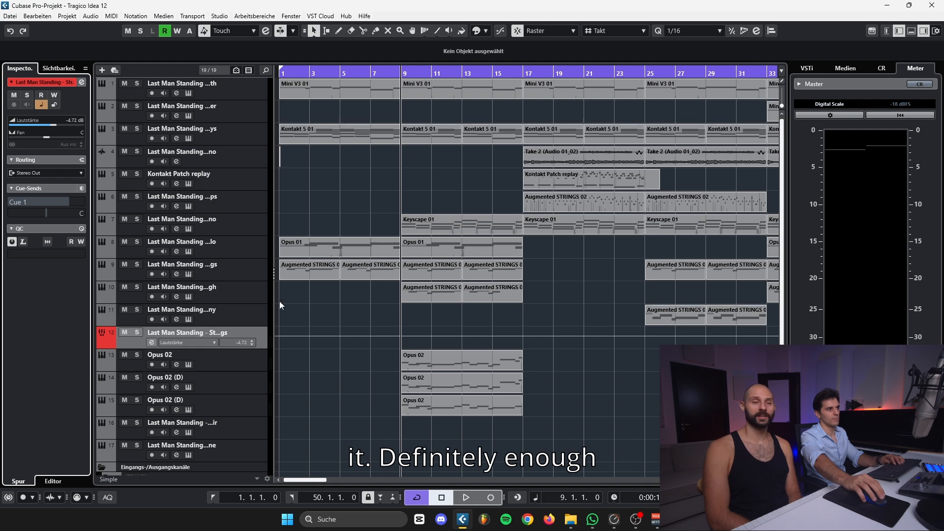
Inspect the Augmented Strings instrument with the From East To West preset on the Synth Strings High track and close it
left_click(249, 294)
left_click(80, 227)
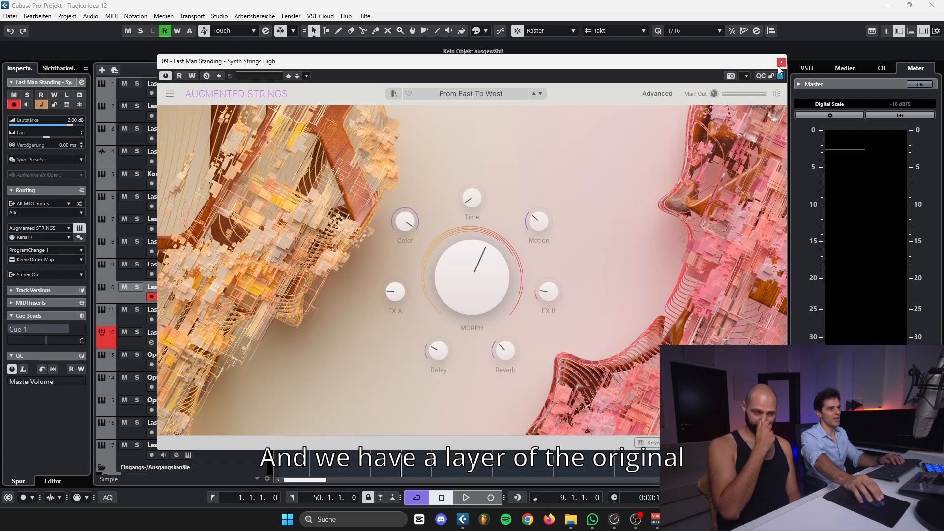
left_click(781, 61)
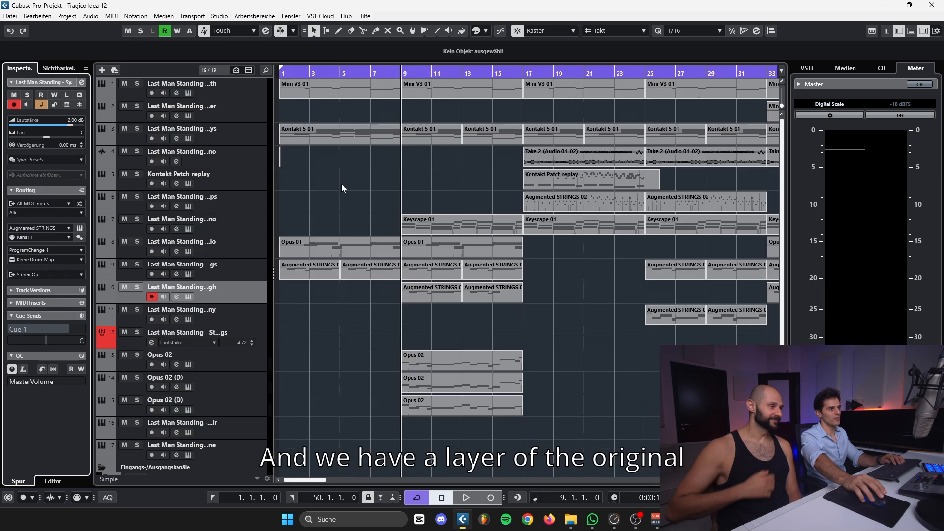
Solo the Synth Strings High track and play its part from bar 9
left_click(137, 264)
key("space")
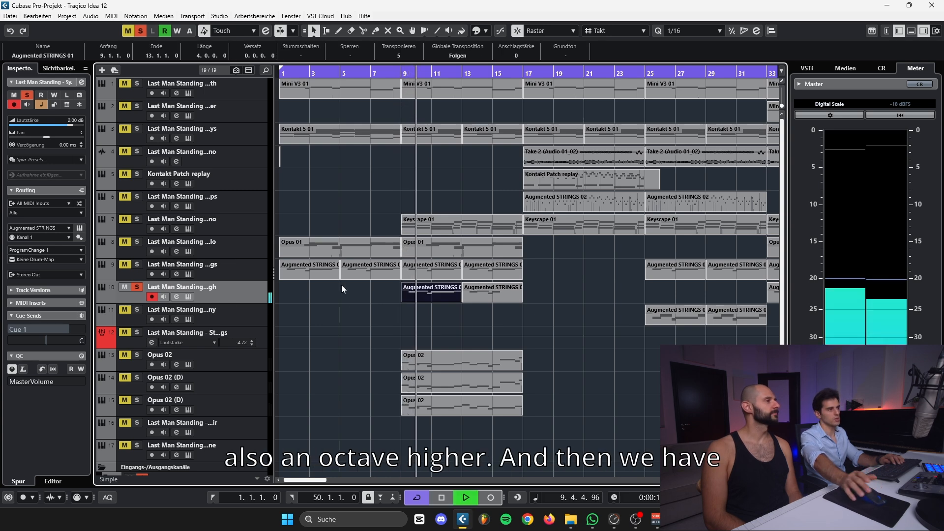
key("space")
Solo the Electric Piano track in place of Synth Strings High and select its Keyscape 01 part at bar 9
left_click(138, 219)
left_click(139, 287)
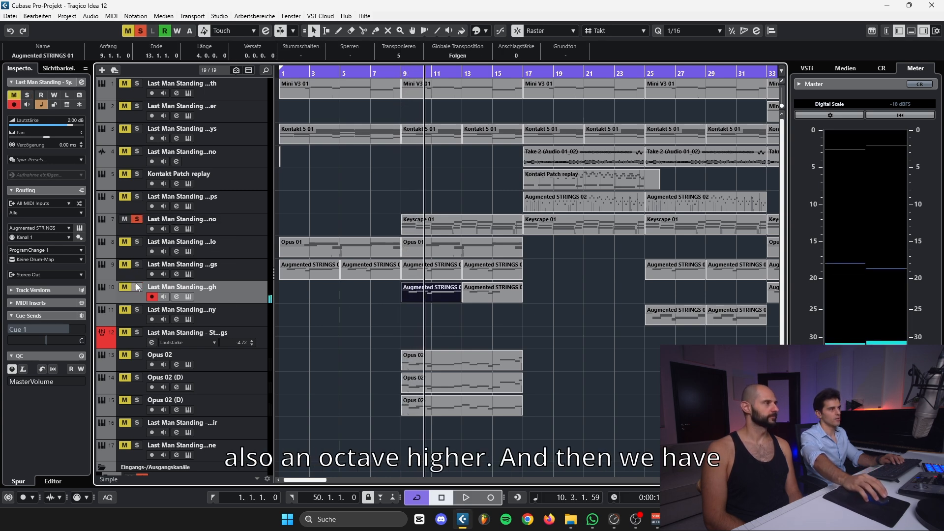
left_click(456, 222)
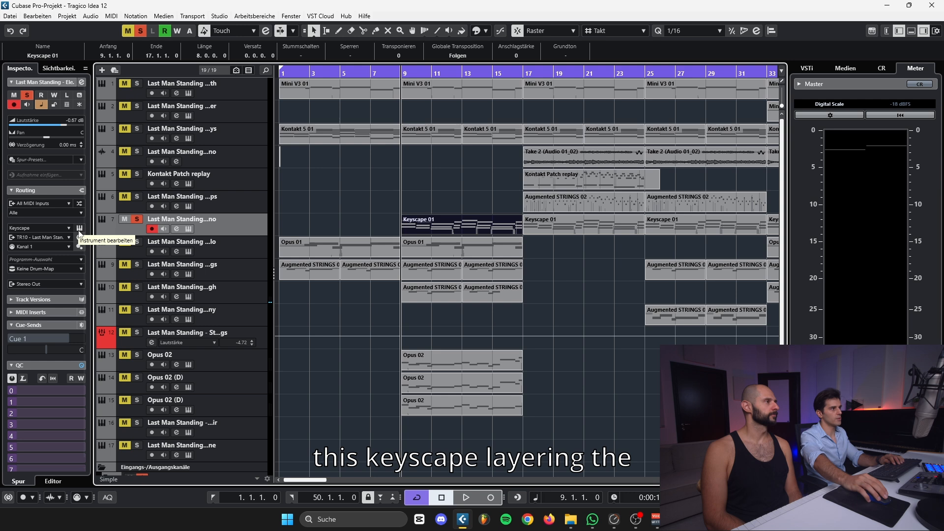
Play the soloed electric piano while inspecting the Rhodes - Classic Suitcase Lush patch in Keyscape, and close the instrument
key("space")
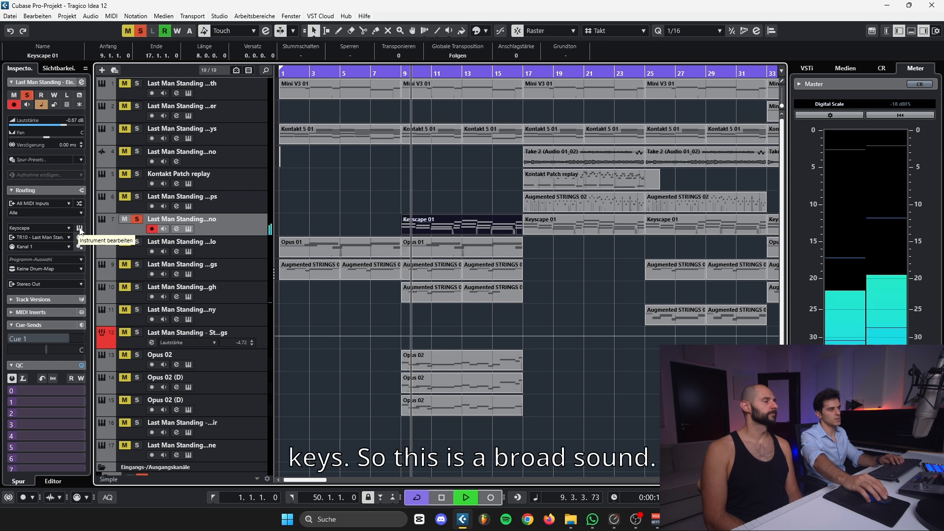
left_click(80, 228)
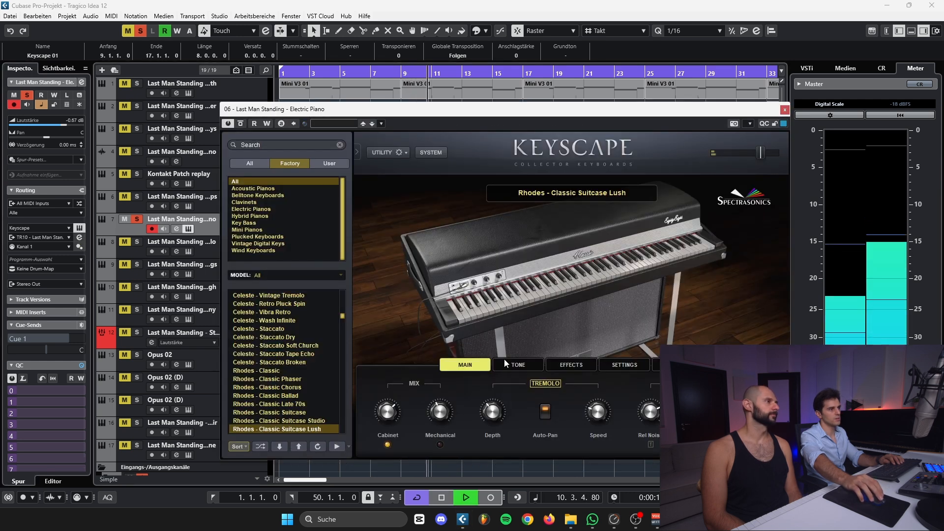
left_click(784, 109)
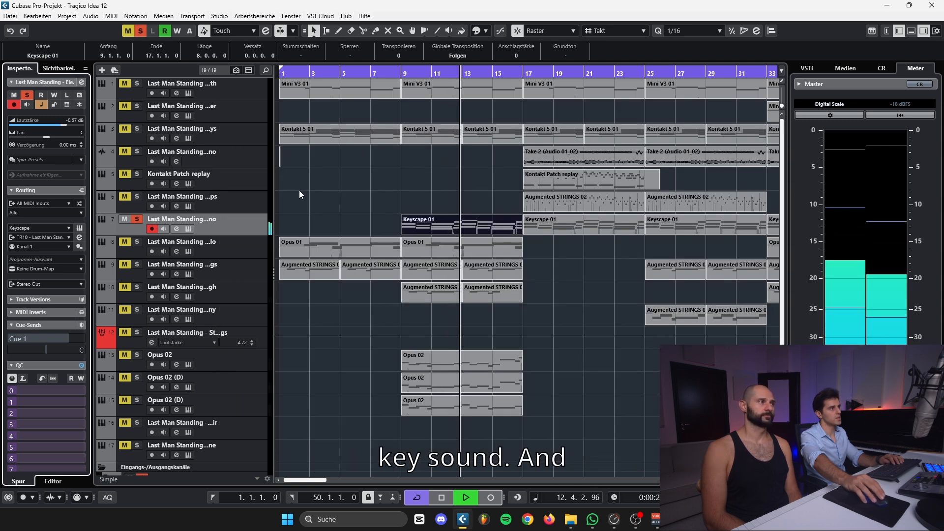
key("space")
Clear all solos and play the full arrangement from bar 9 up to bar 17
left_click(144, 32)
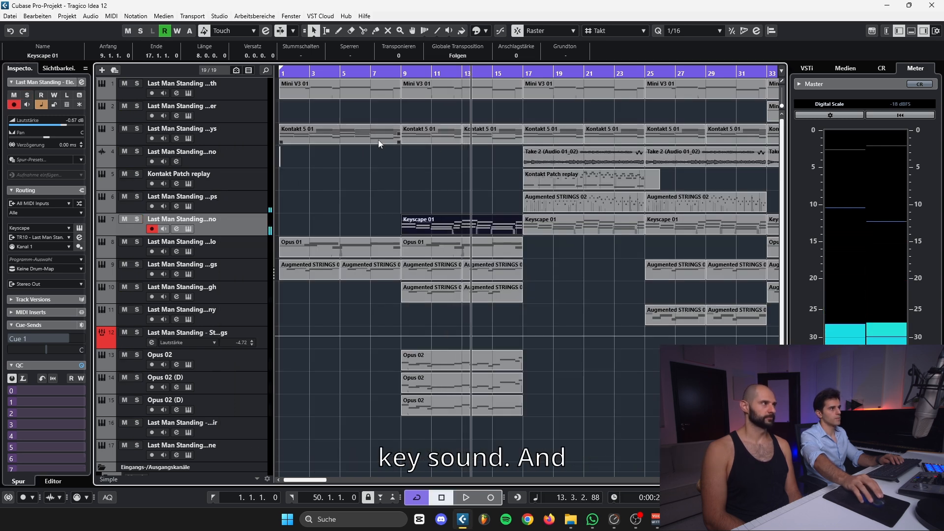
left_click(417, 87)
key("space")
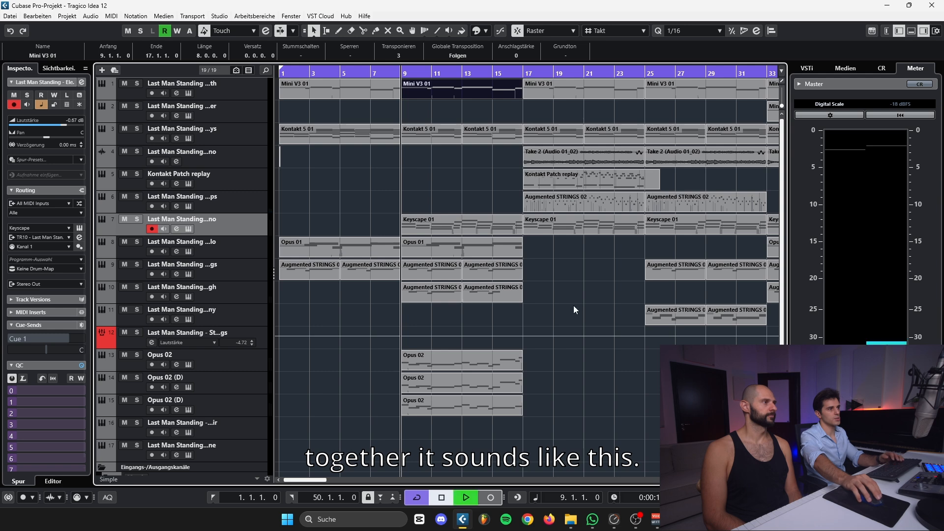
left_click_drag(573, 305, 423, 289)
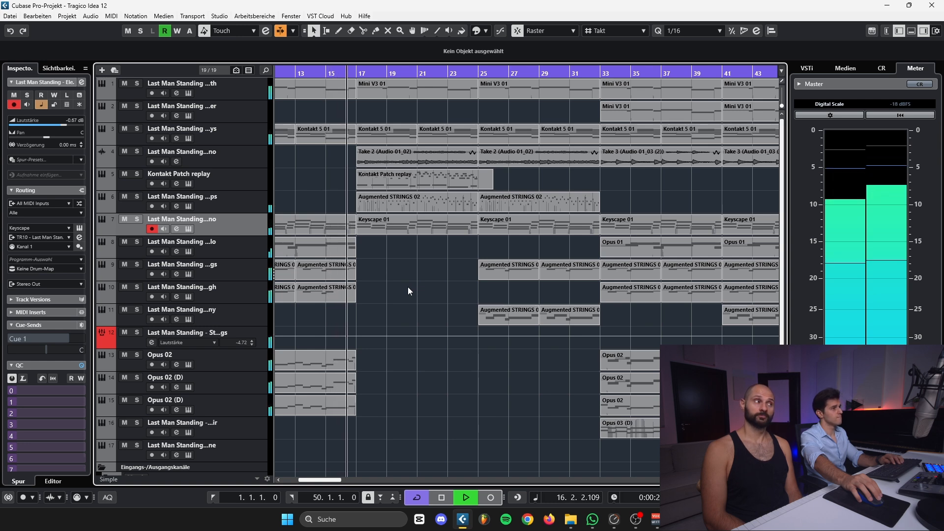
key("space")
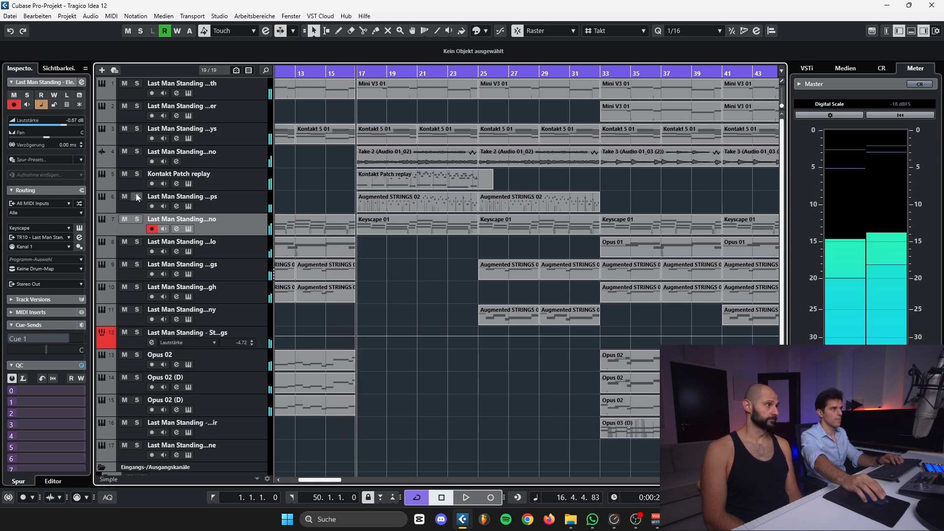
Solo the Piano track, select its Take 2 audio event at bar 17, and play the part up to bar 24
left_click(137, 152)
left_click(414, 161)
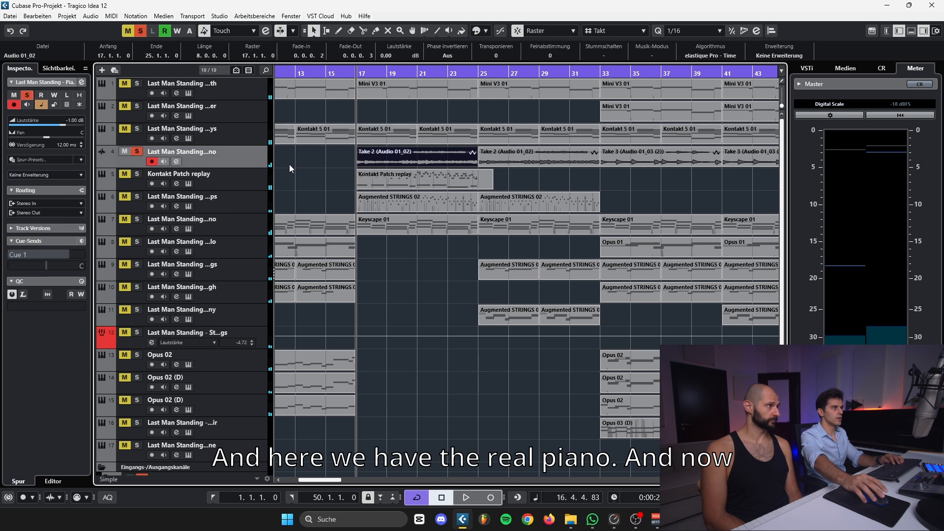
left_click_drag(355, 73, 548, 288)
left_click(588, 158)
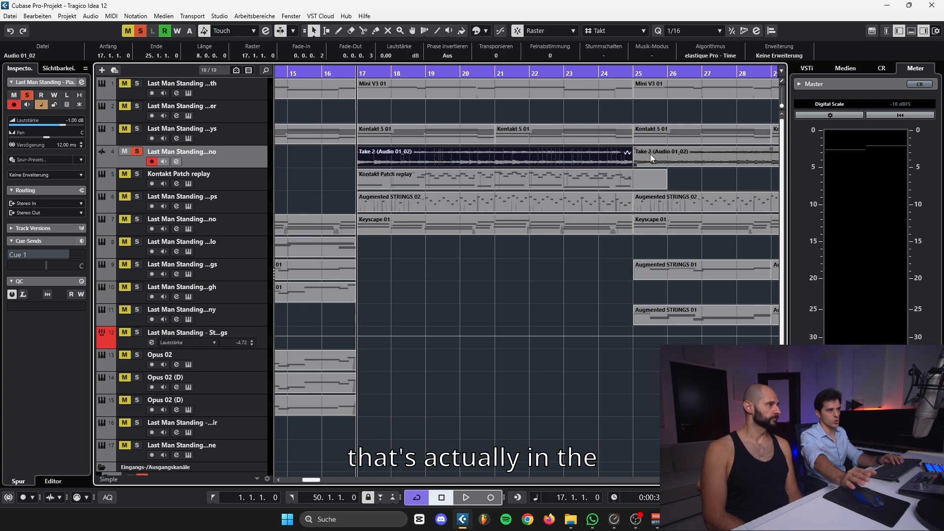
key("space")
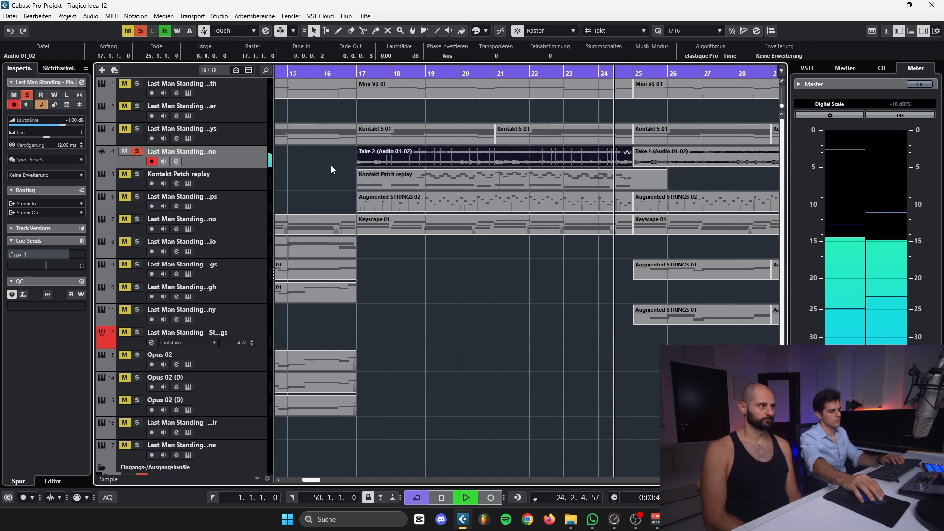
key("space")
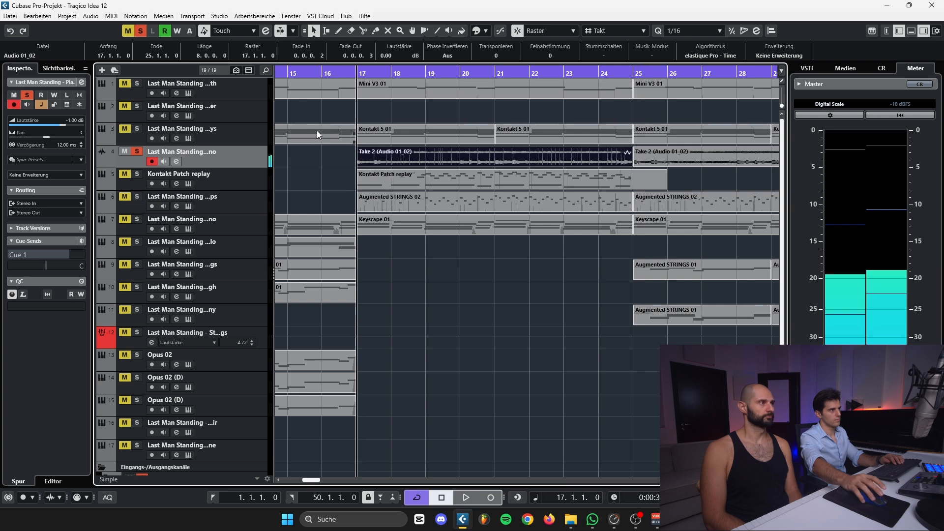
Inspect the Hitsville Reverb Chambers insert on the Piano channel and close the effect
left_click(83, 83)
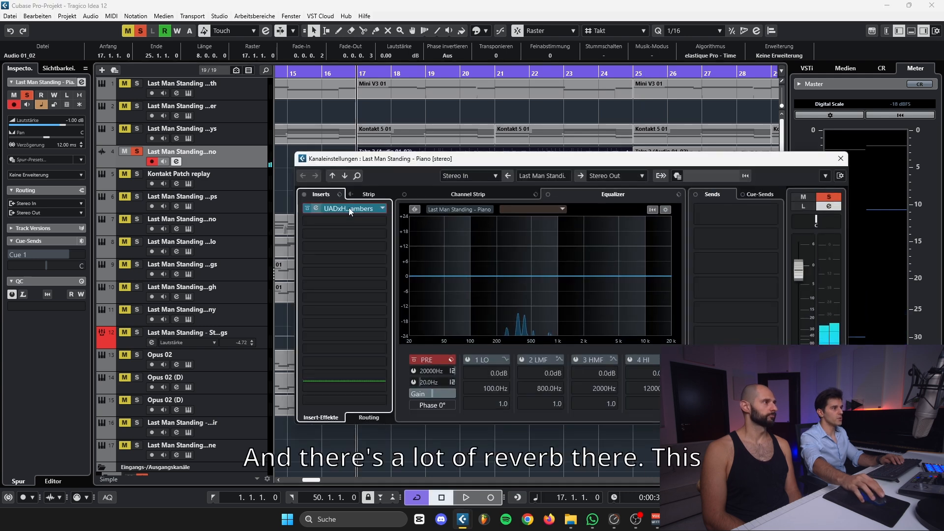
left_click(365, 209)
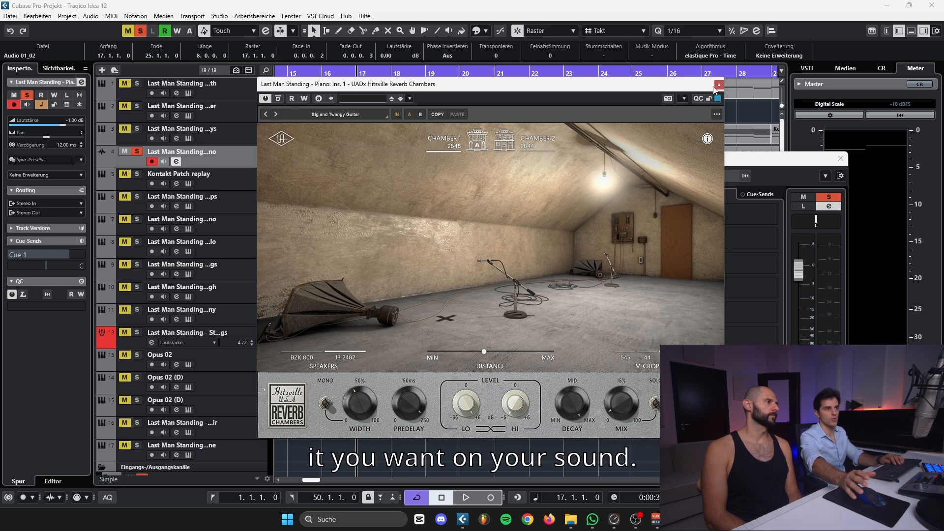
left_click(717, 86)
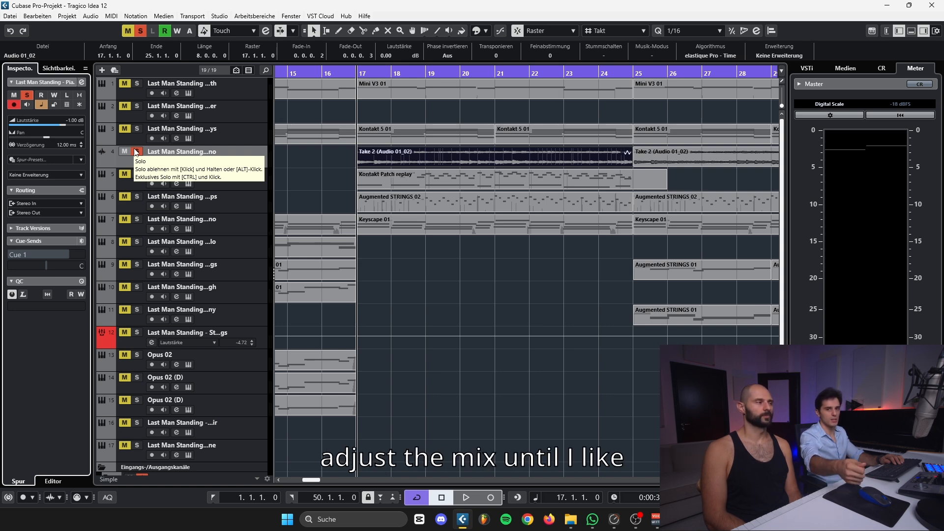
Solo the Kontakt Patch replay track in place of the piano and inspect its Private Upright instrument in Kontakt
key("Down")
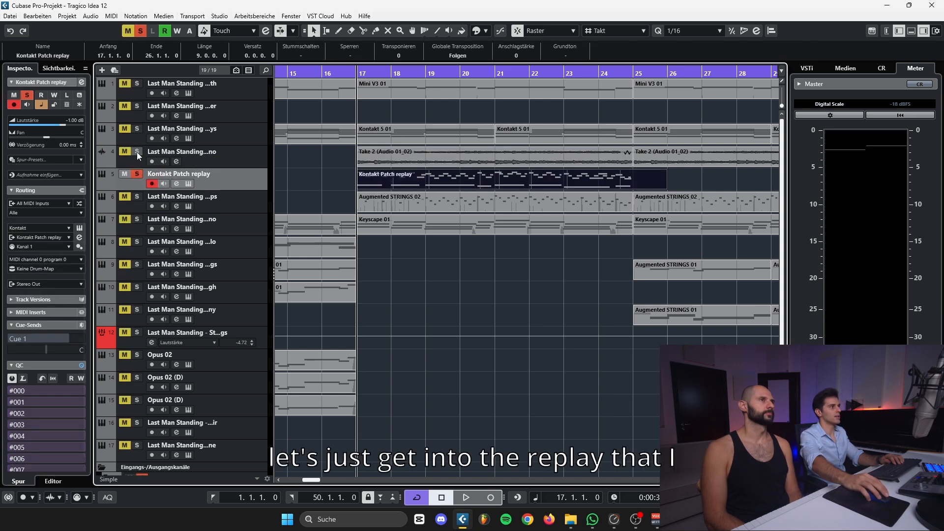
left_click(79, 228)
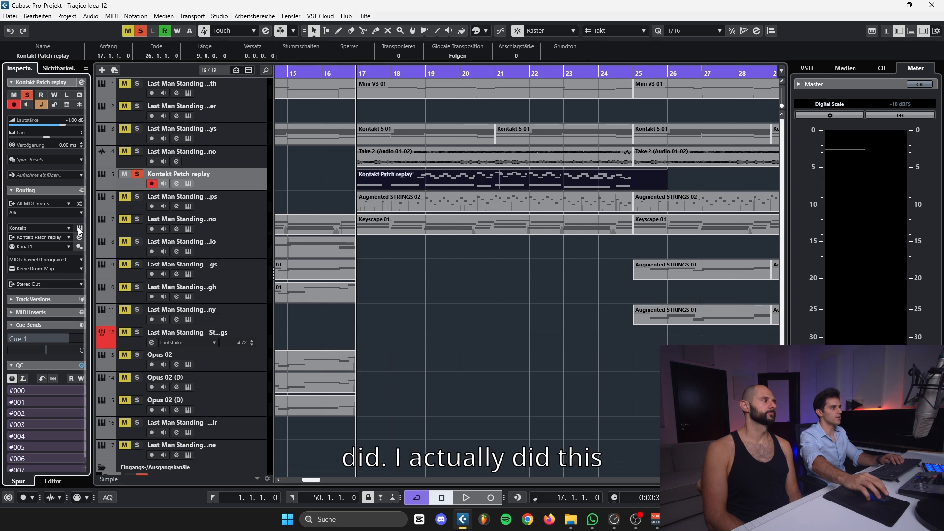
left_click_drag(330, 106, 182, 120)
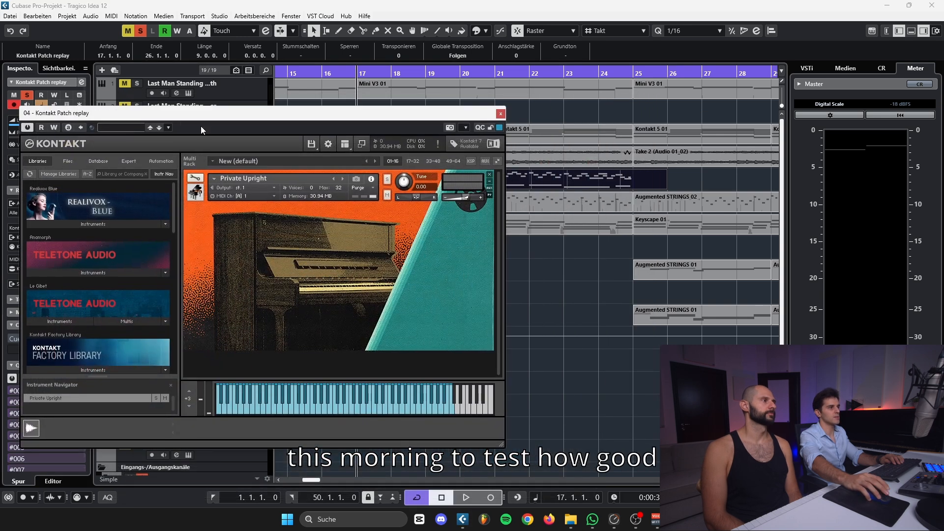
left_click(546, 157)
left_click_drag(423, 116, 482, 129)
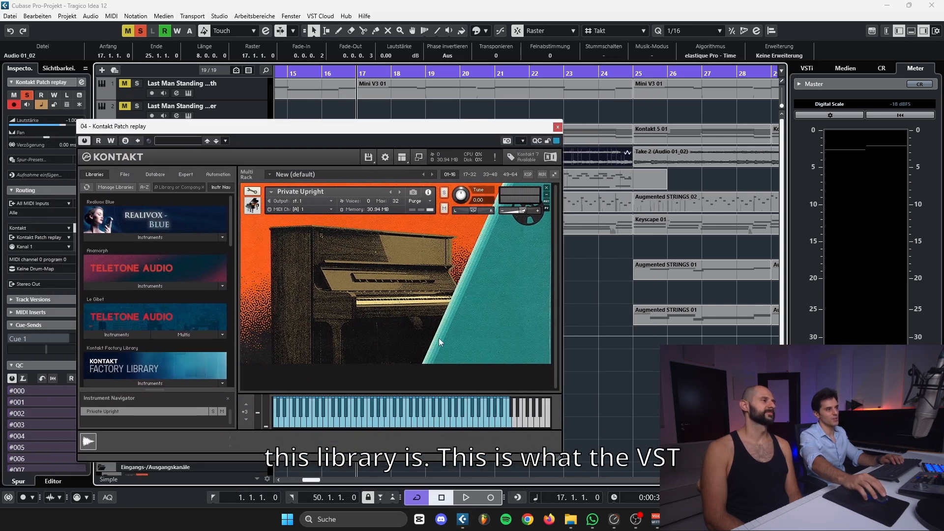
Play the soloed Kontakt replay from bar 17 up to bar 24 and close the Kontakt instrument
key("space")
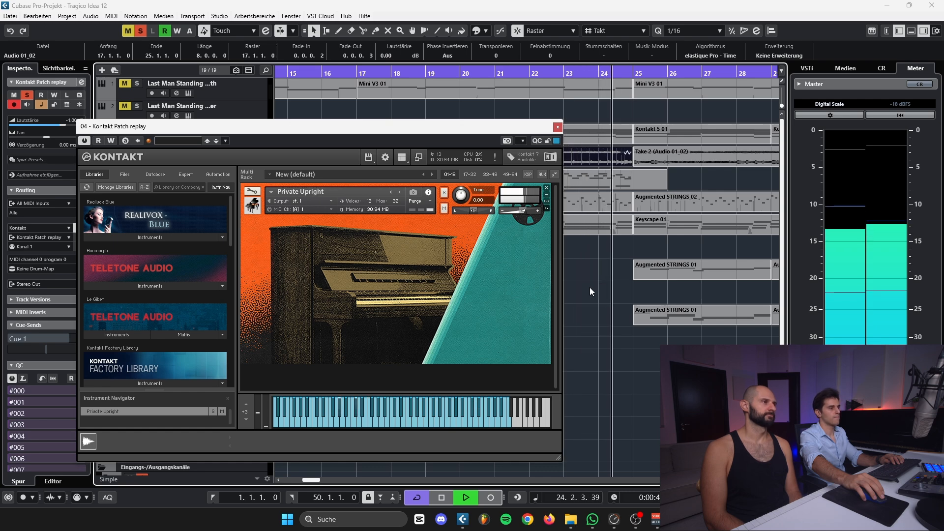
key("space")
left_click(557, 127)
Inspect the Hitsville Reverb Chambers and Pro-Q 3 inserts on the Kontakt Patch replay channel, and close its channel settings
left_click(227, 175)
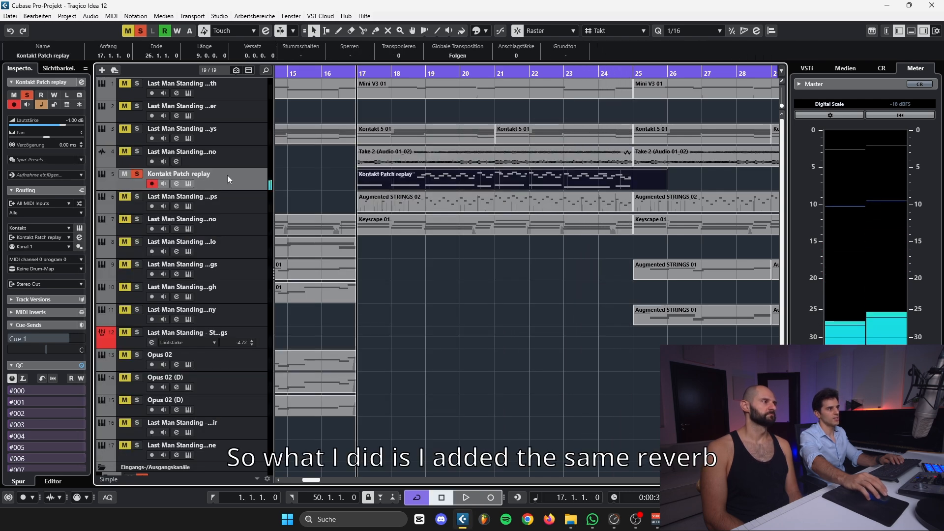
left_click(82, 83)
left_click(344, 208)
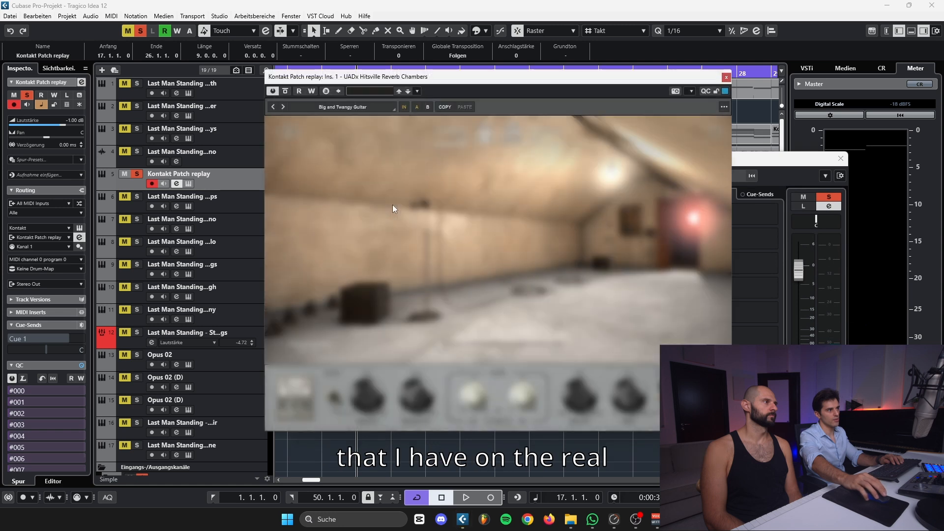
left_click(726, 77)
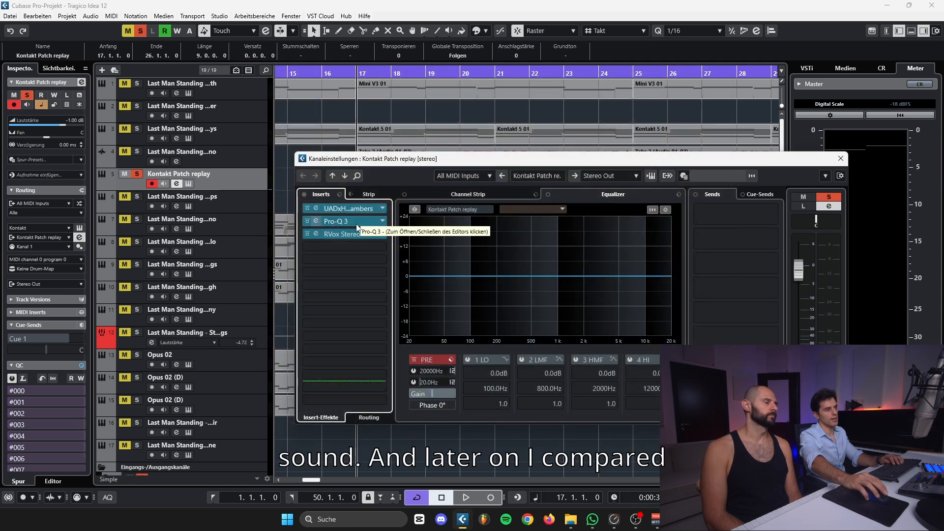
left_click(344, 221)
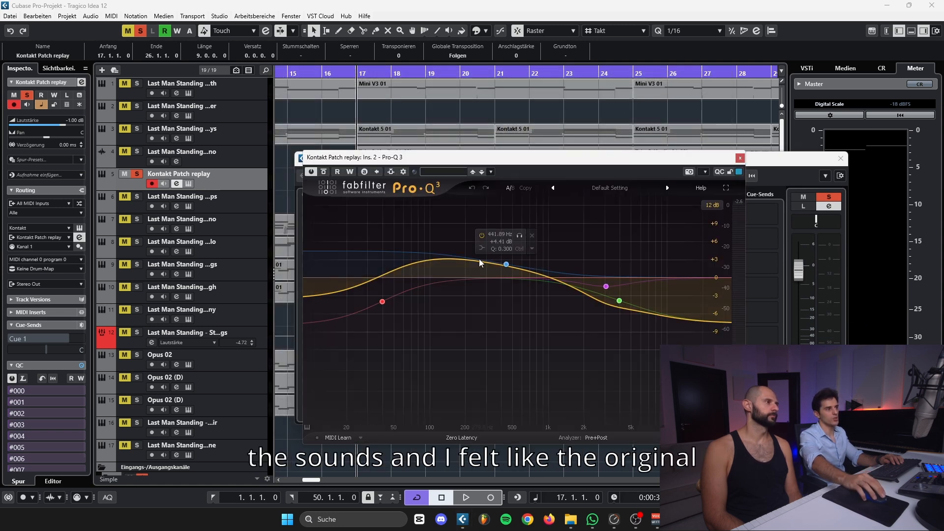
left_click(740, 157)
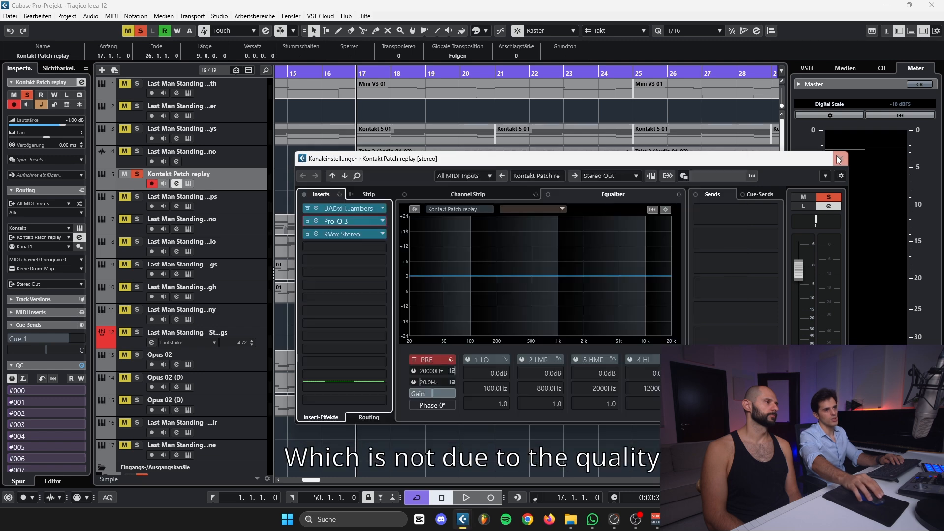
left_click(840, 158)
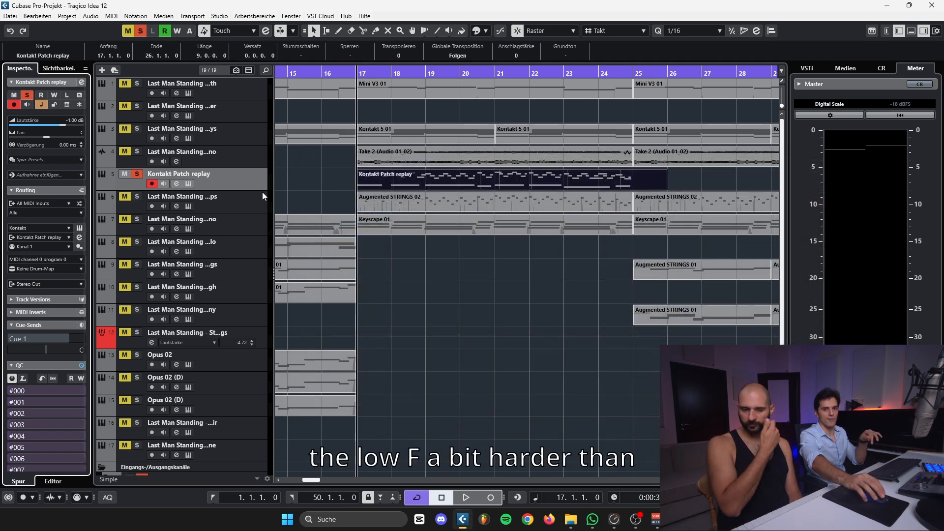
Compare the real piano with the Kontakt Patch replay by switching the solo between them during playback from bar 17
left_click(393, 200)
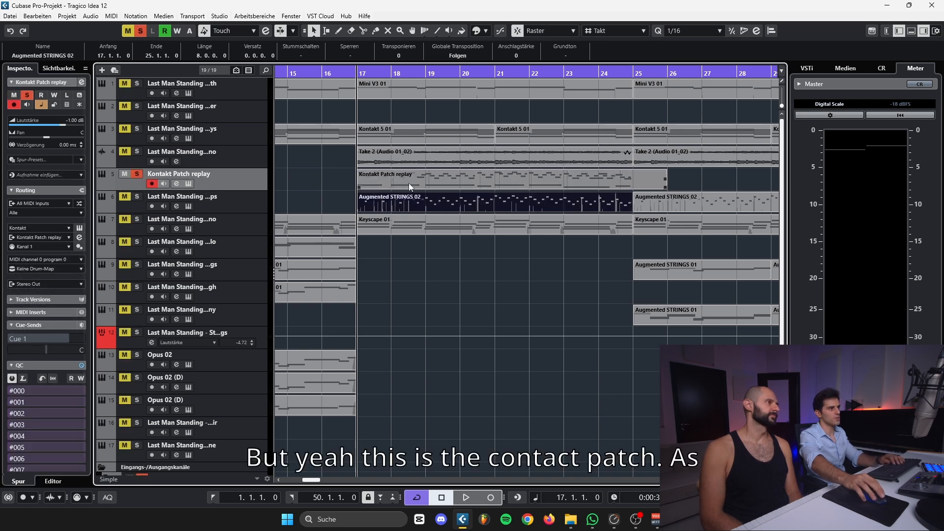
left_click(409, 183)
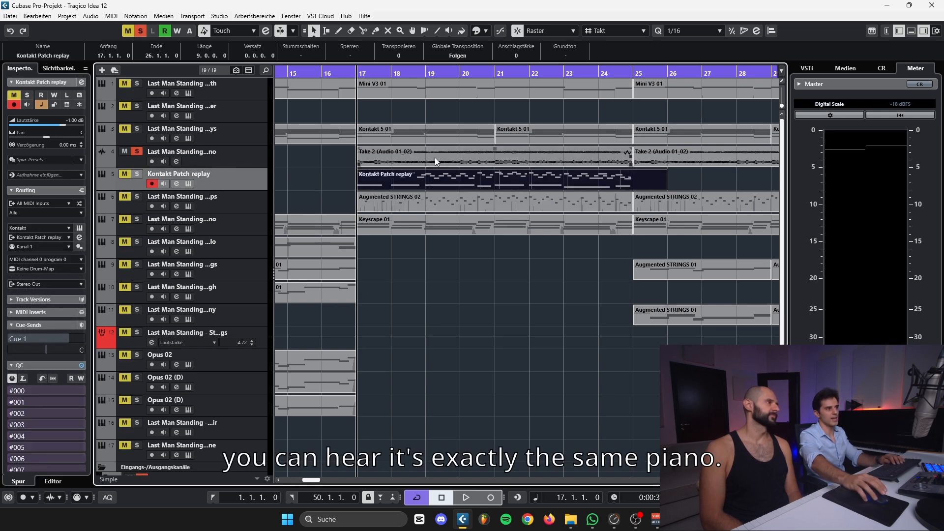
key("space")
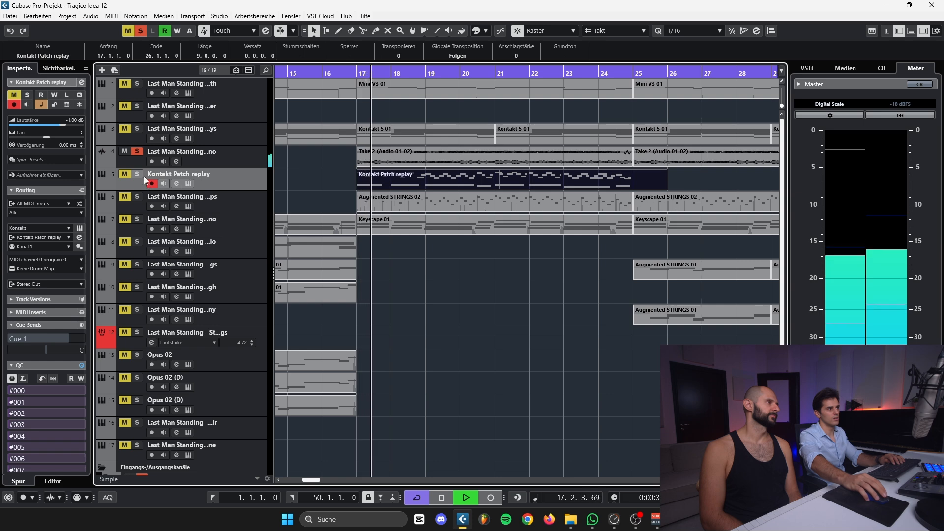
left_click(137, 174, "ctrl")
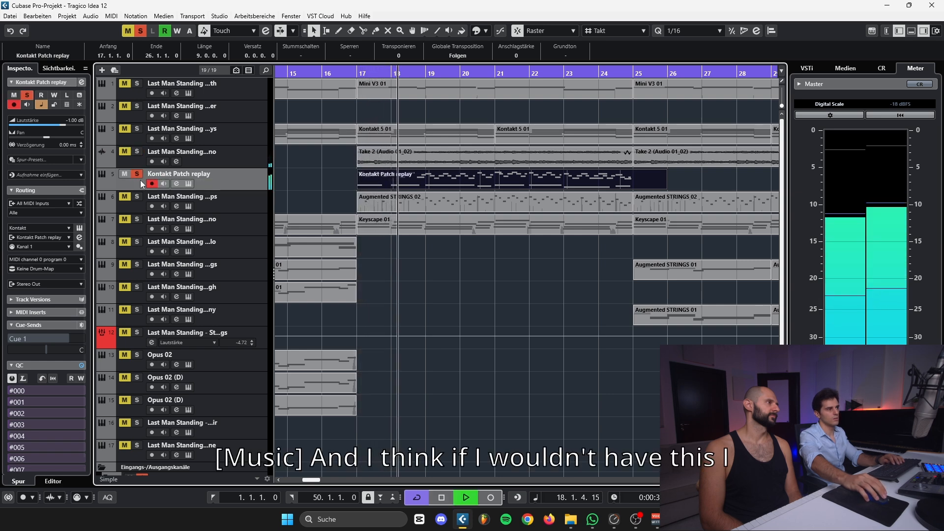
key("space")
Review the Kontakt Patch replay channel's insert list, reselect its part at bar 17, and clear the track's solo
left_click(81, 82)
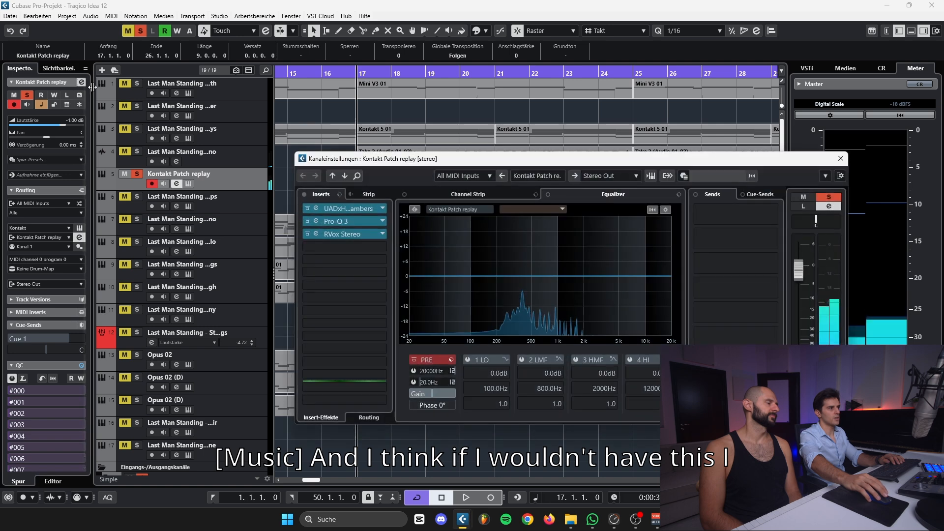
left_click(402, 163)
left_click(381, 180)
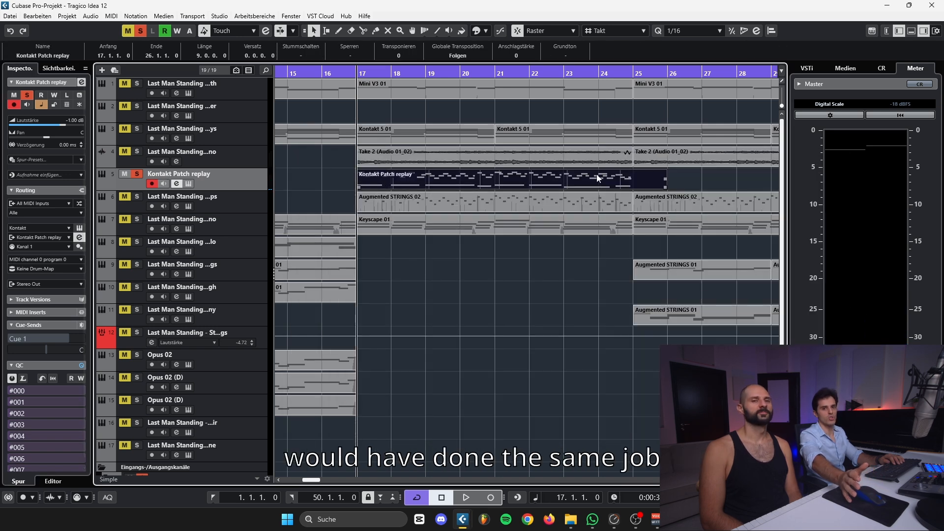
left_click(137, 174)
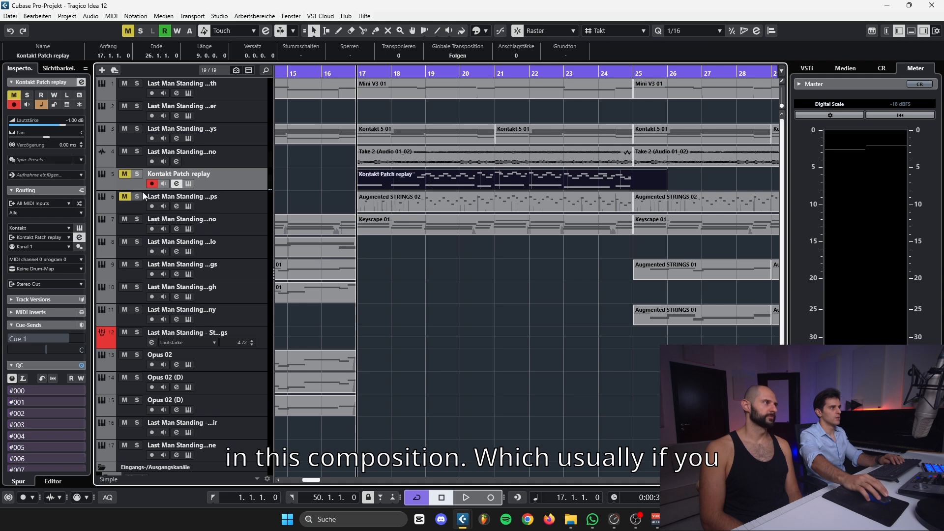
Select the Augmented STRINGS 02 part at bar 17, inspect the Pluck Arps track's Baked Pop Strings preset, and close the instrument
left_click(393, 196)
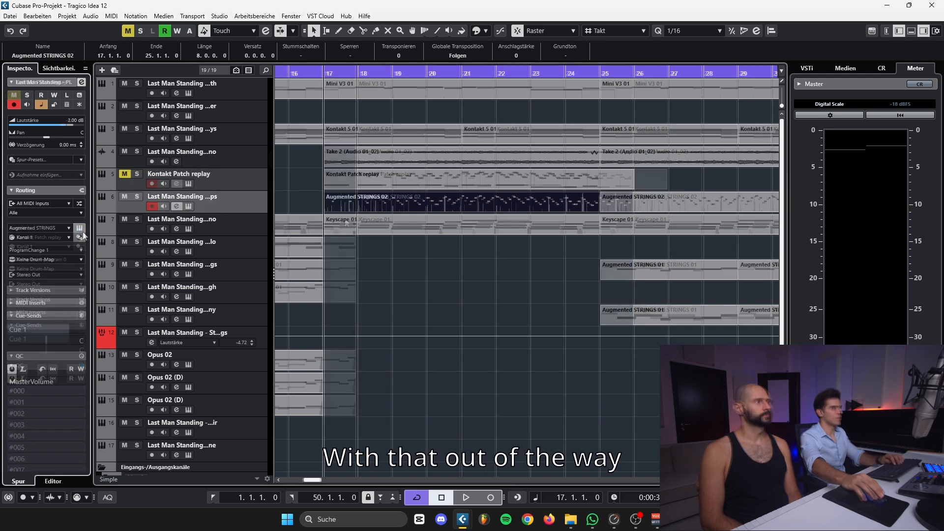
left_click(177, 206)
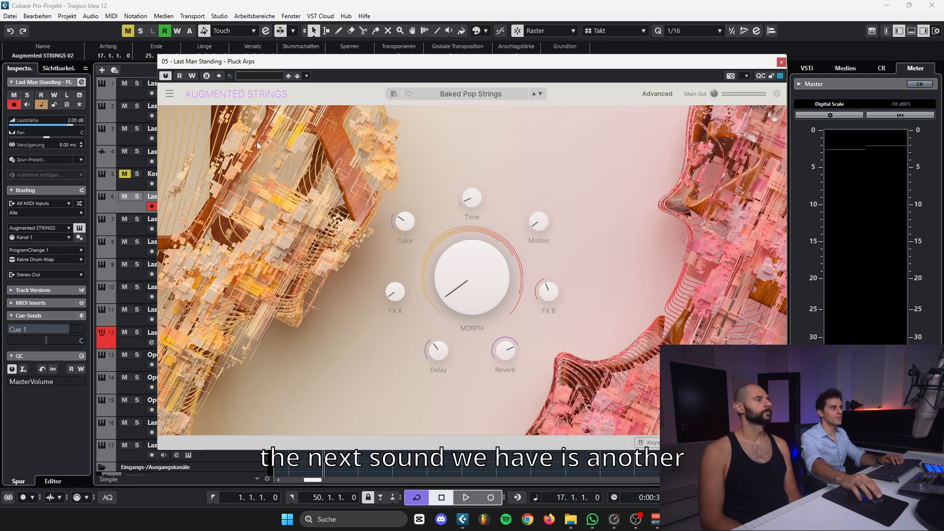
left_click_drag(297, 66, 306, 97)
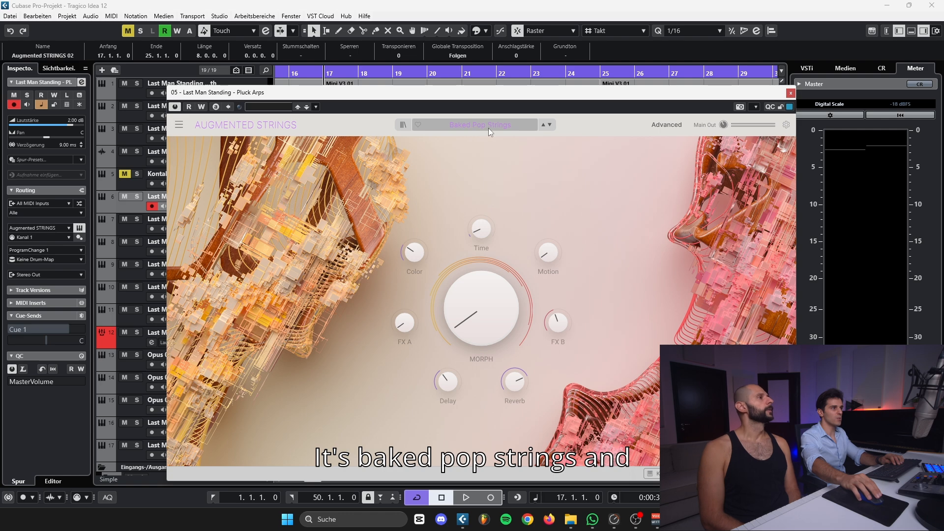
key("Escape")
Play the full arrangement from bar 17, solo the Pluck Arps track during playback, and stop near bar 21
left_click(306, 206)
left_click(359, 200)
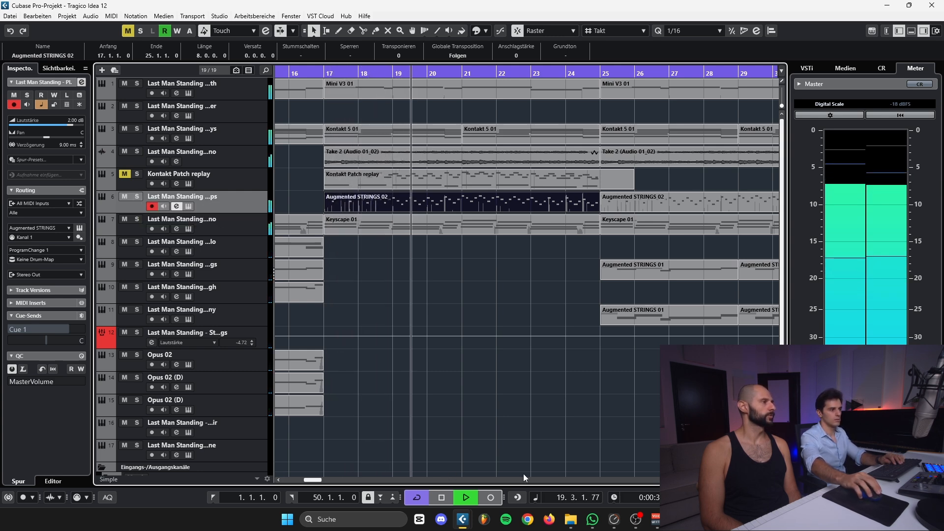
left_click(137, 196)
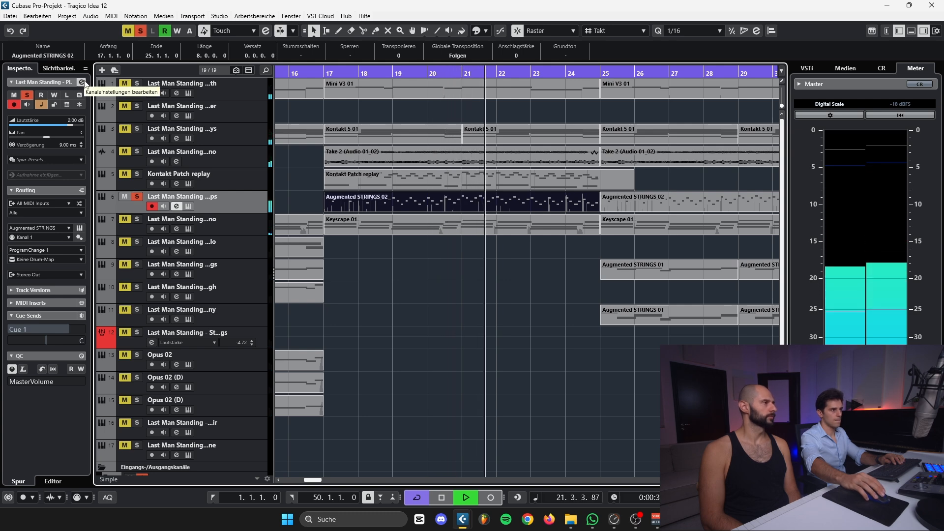
key("space")
Recheck the Baked Pop Strings preset in Augmented Strings, close it, and play the soloed pluck arps from bar 17
left_click(79, 228)
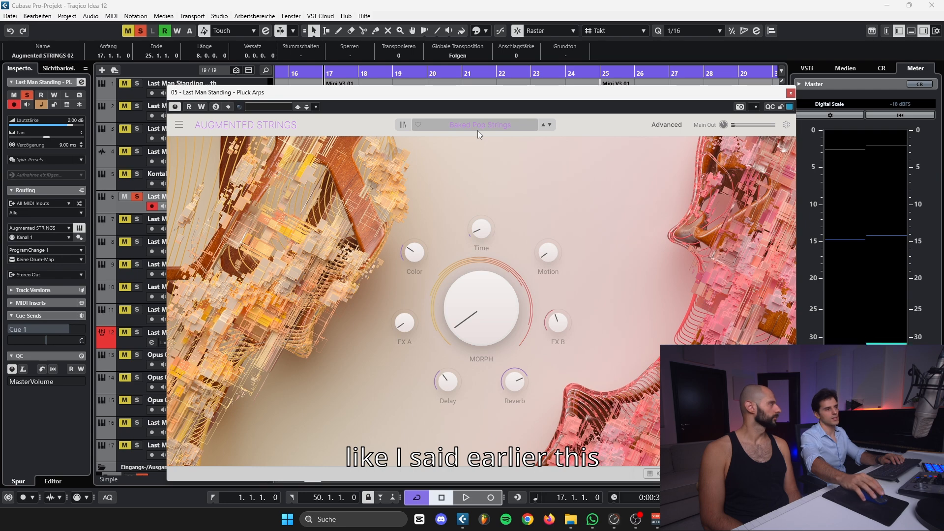
left_click(790, 94)
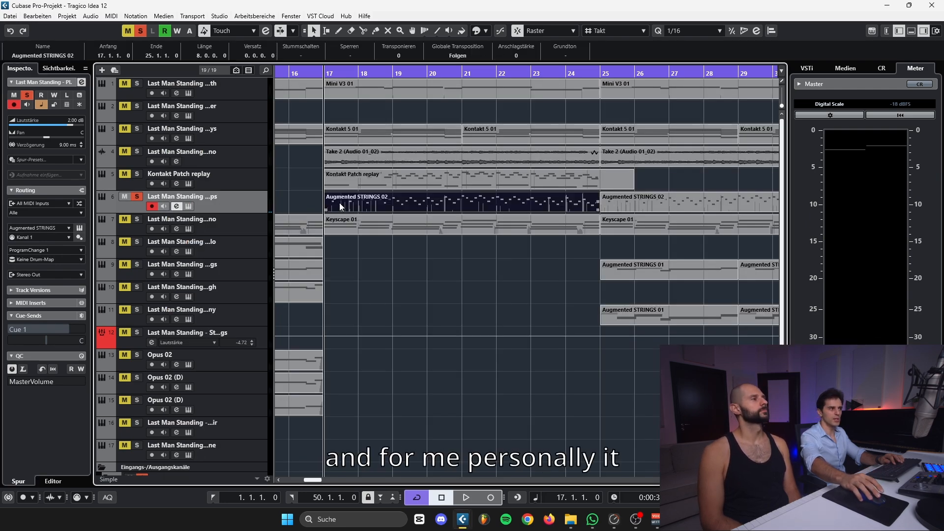
key("space")
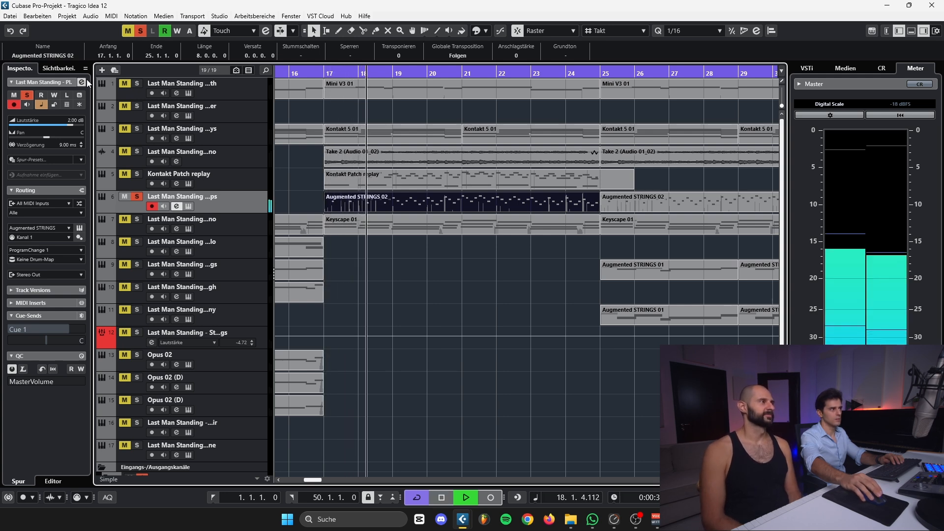
key("space")
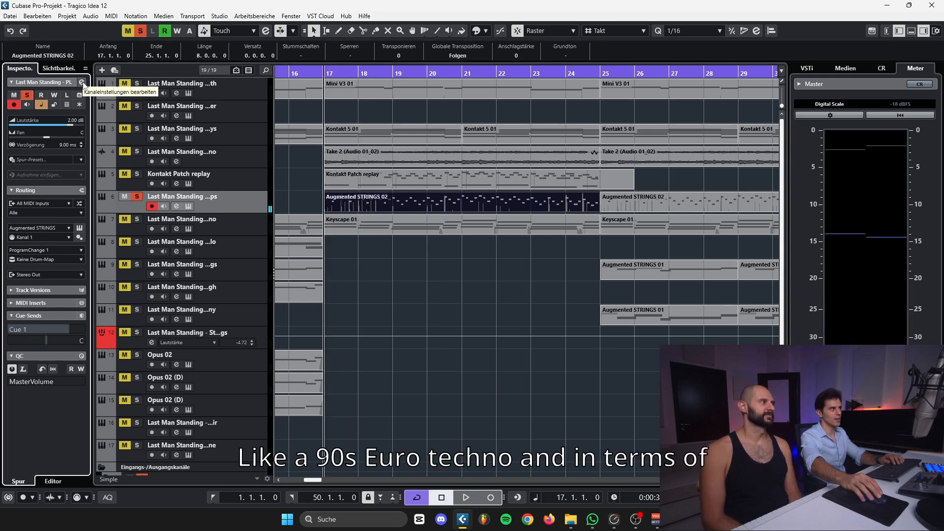
Inspect the Pluck Arps channel's RC-20 RetroColor and ValhallaDelay inserts, and close the plug-in and channel settings
left_click(82, 82)
left_click(231, 272)
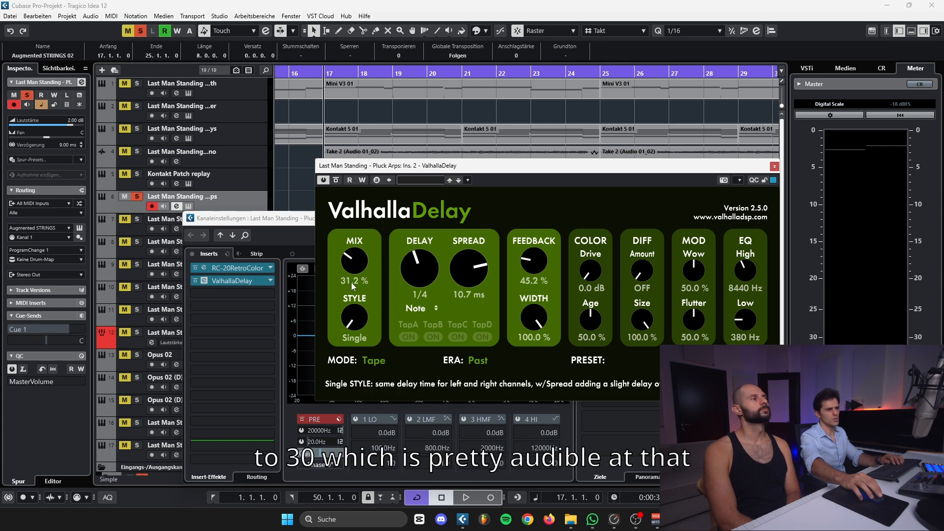
left_click(774, 165)
left_click(748, 216)
Play short passages of the soloed Pluck Arps track from bar 17 to hear the delay
key("space")
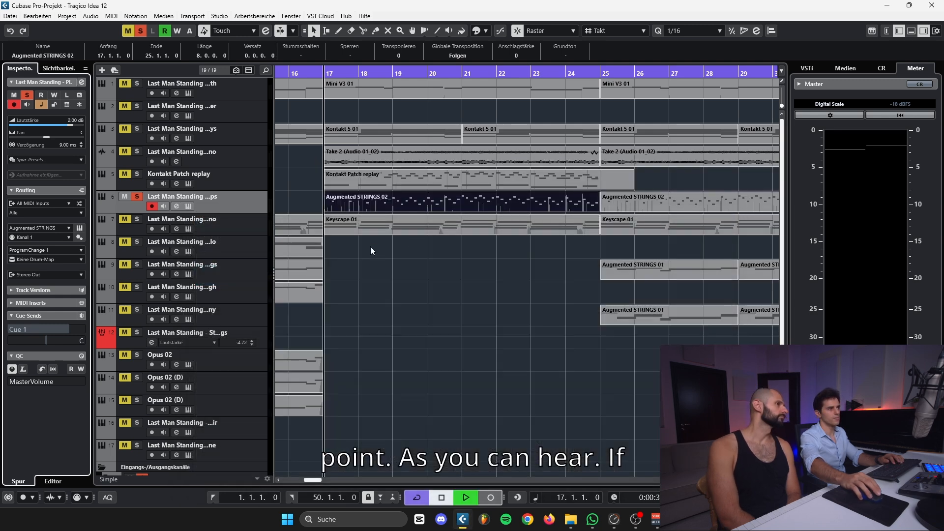
key("space")
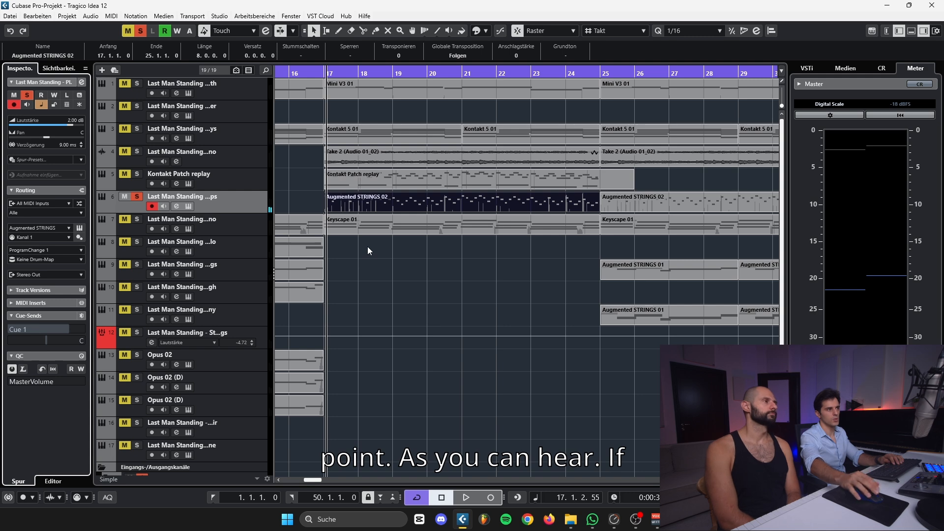
key("space")
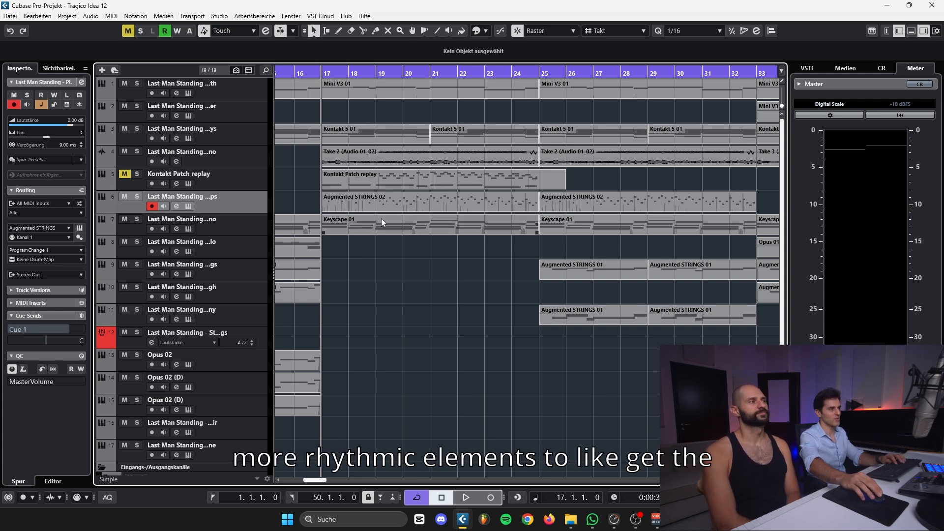
Play the full arrangement from the Augmented STRINGS 02 part at bar 17, stop near bar 22, and reselect that part
left_click(374, 205)
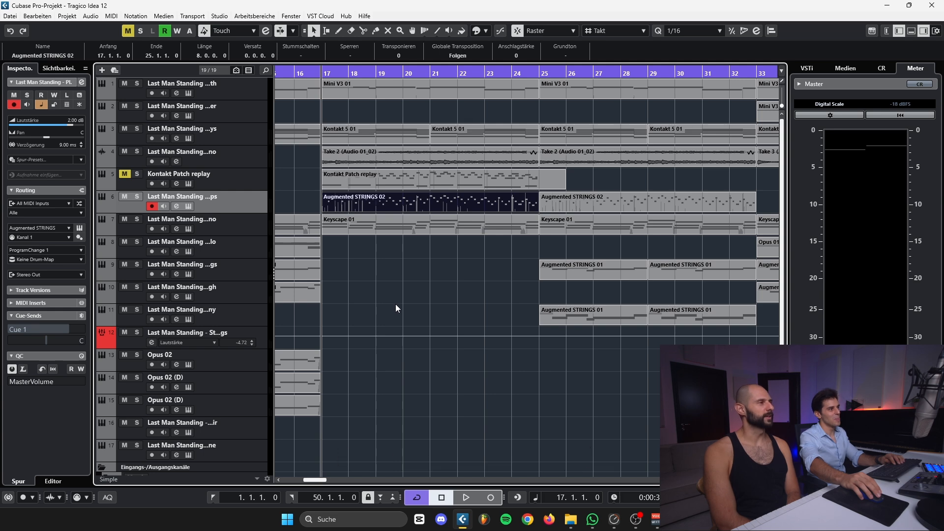
key("space")
left_click_drag(431, 300, 354, 295)
left_click_drag(328, 482, 324, 482)
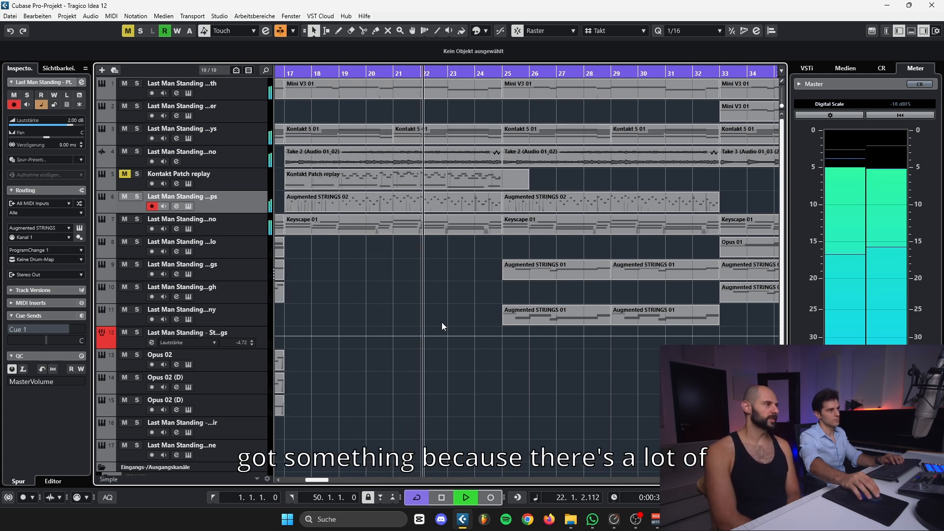
key("space")
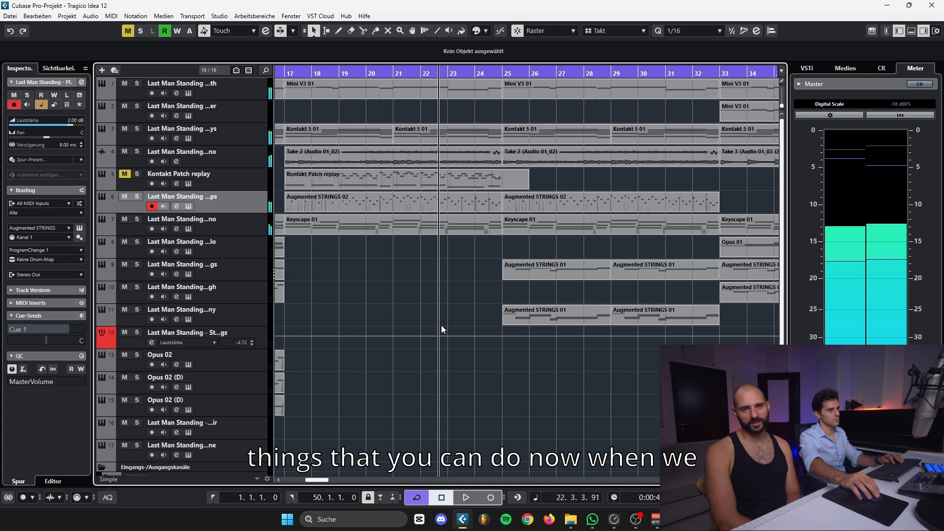
left_click(435, 202)
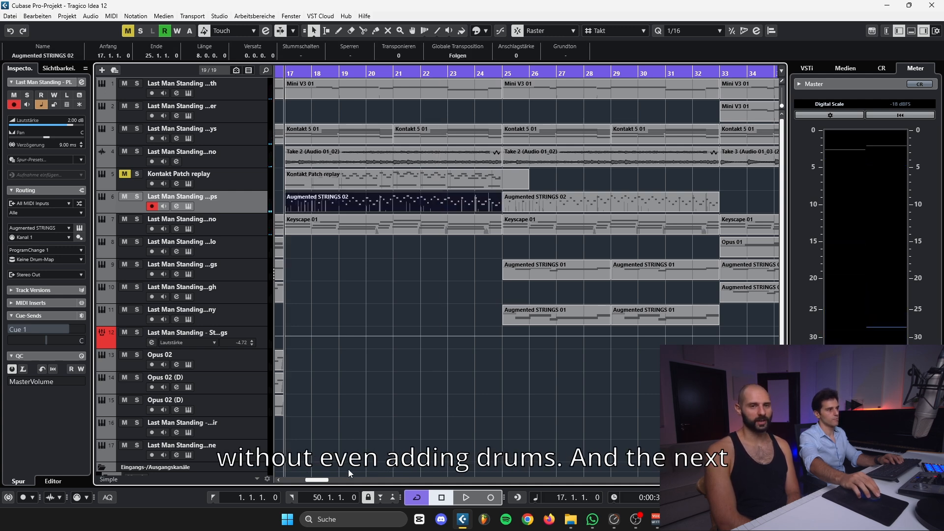
Select the Augmented STRINGS 01 parts at bars 25 and 29 on both string tracks and locate the playhead to bar 25
left_click_drag(322, 480, 328, 480)
left_click_drag(585, 342, 383, 270)
key("l")
left_click(248, 278)
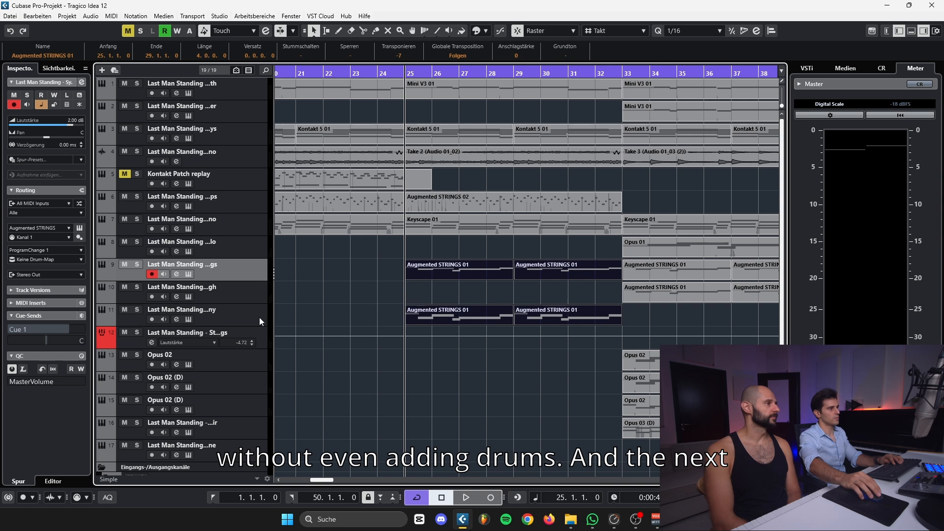
Compare the earlier string parts with those from bar 25, and play the full arrangement from bar 25 to about bar 27
scroll(349, 302, "left", 8)
left_click_drag(358, 301, 537, 305)
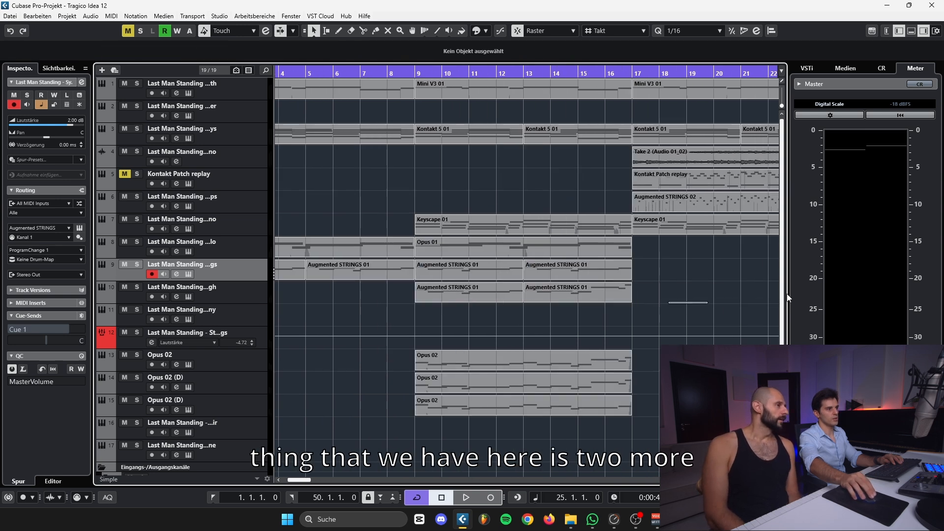
left_click_drag(787, 298, 498, 297)
left_click(249, 313)
left_click(250, 268)
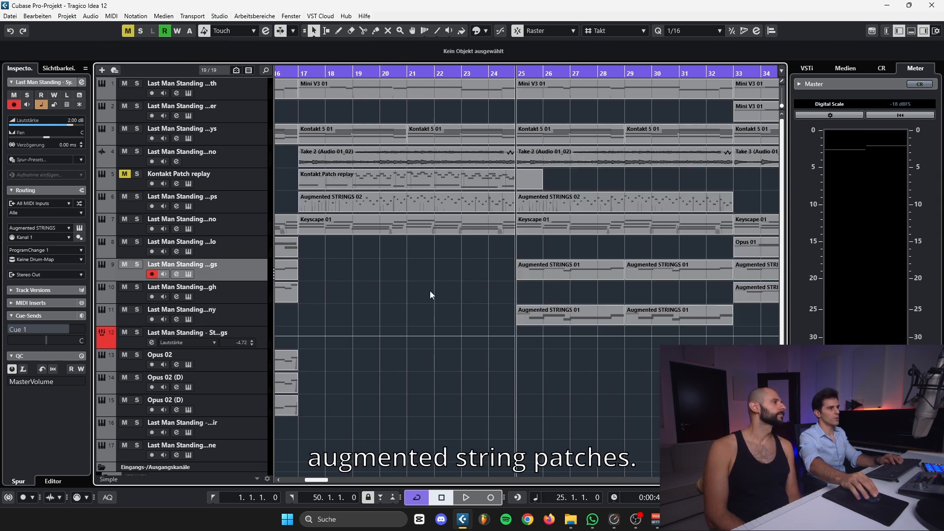
left_click_drag(654, 269, 653, 269)
key("space")
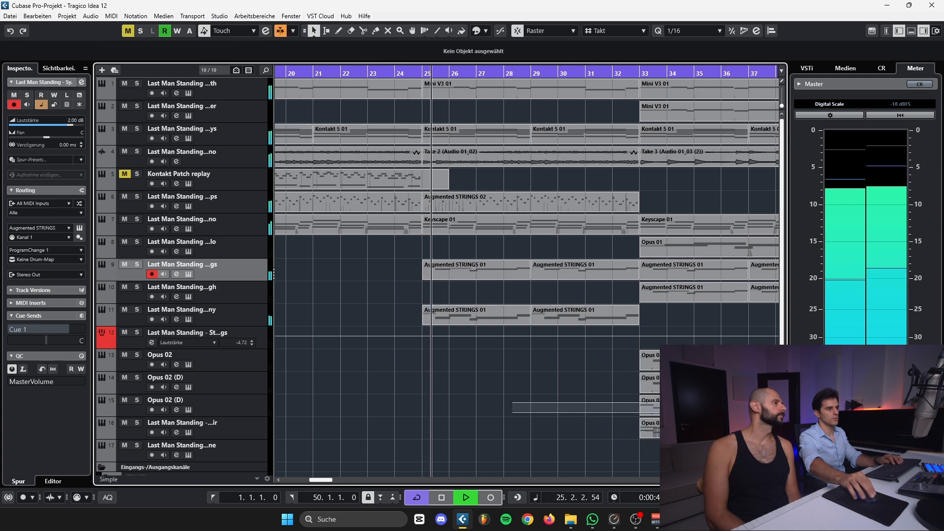
left_click_drag(332, 480, 329, 480)
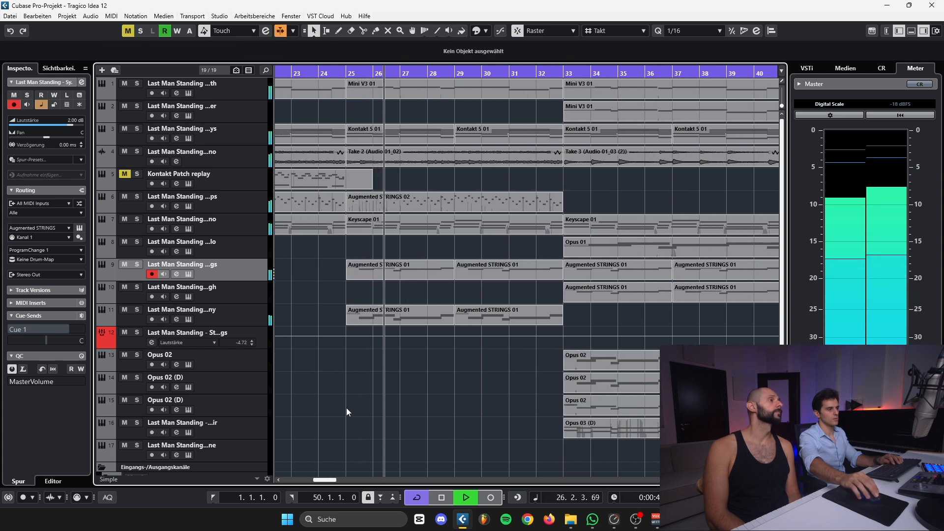
left_click_drag(346, 407, 518, 270)
left_click(470, 291)
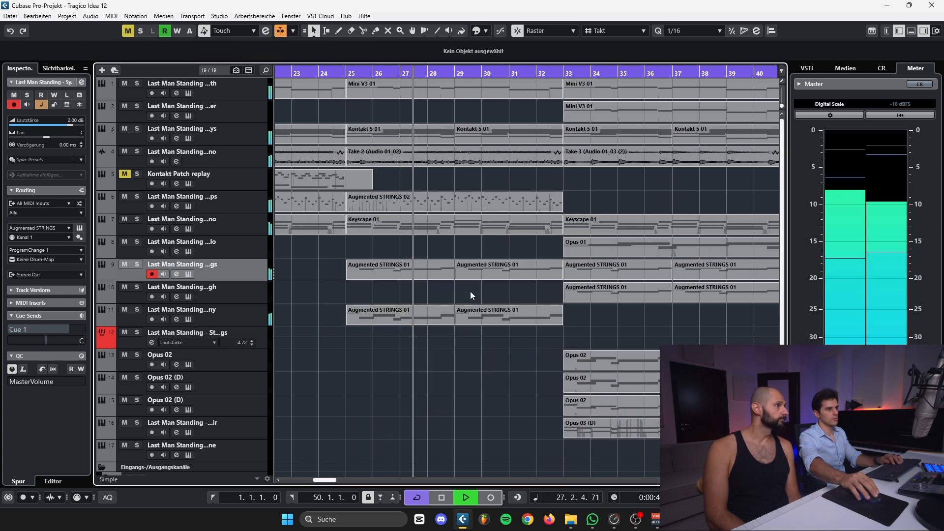
key("space")
Select the melody and harmony Augmented STRINGS 01 parts, and inspect the Synth Strings Harmony track's From East To West preset
left_click(383, 276)
left_click(471, 273)
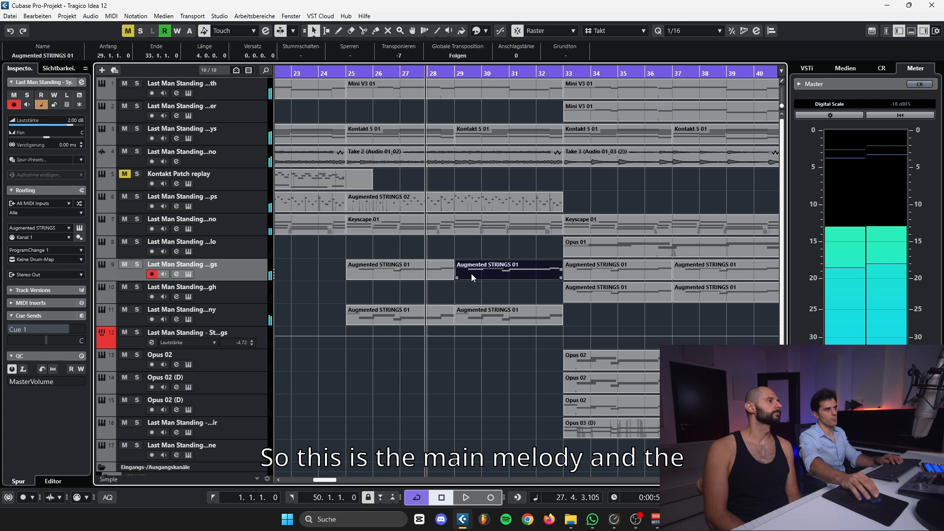
left_click(408, 318)
left_click(318, 321)
left_click(261, 323)
left_click(80, 228)
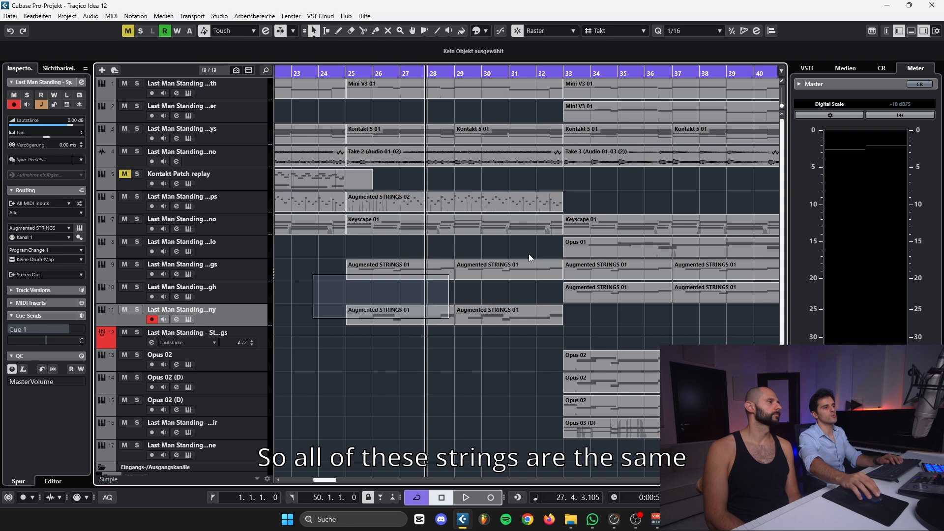
left_click_drag(529, 253, 627, 318)
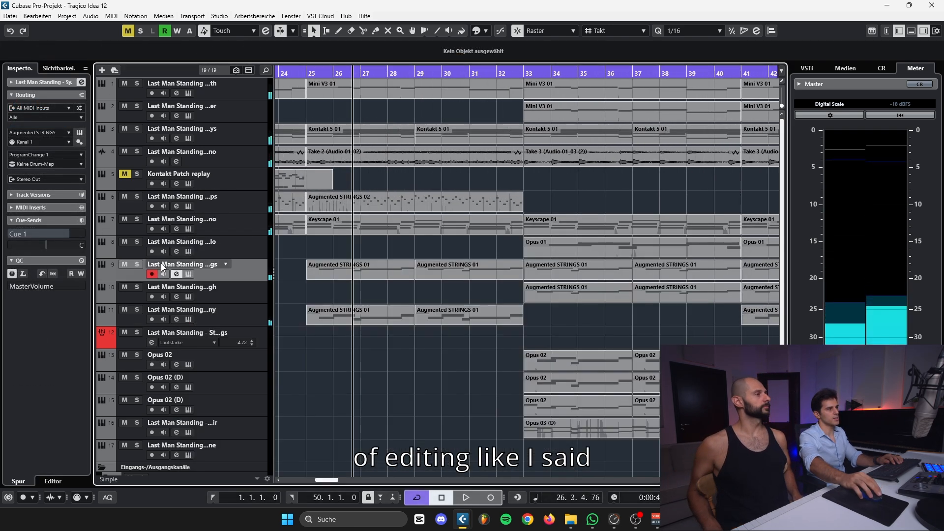
Check the synth strings melody track's channel settings for inserts and bring the final section from bar 33 into view
left_click(81, 94)
left_click(82, 83)
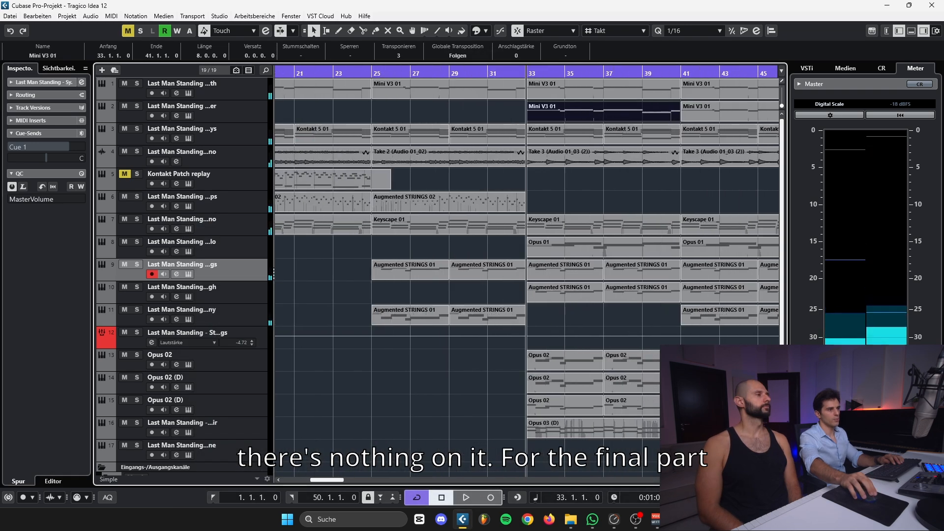
left_click_drag(323, 479, 332, 479)
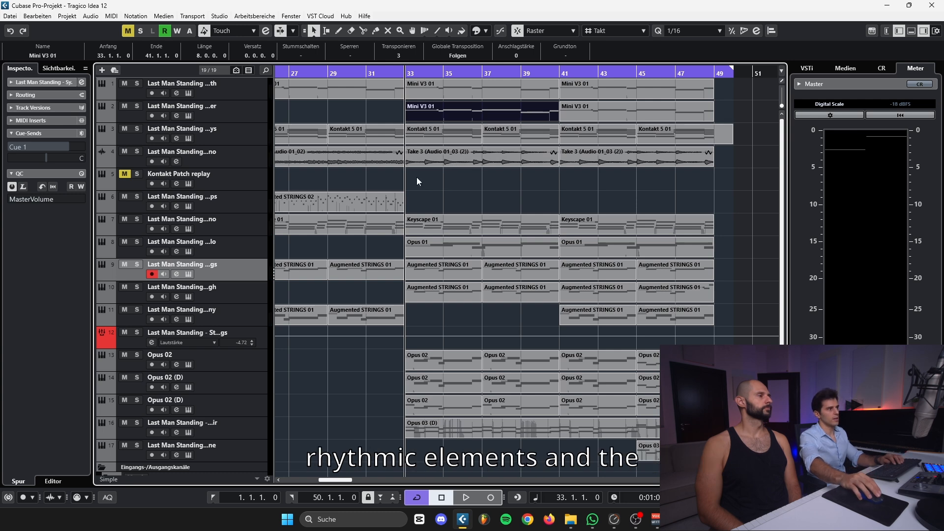
Solo the piano audio track and play its Take 2 arpeggios from about bar 30 to bar 32
left_click(138, 151)
left_click(294, 154)
left_click(364, 73)
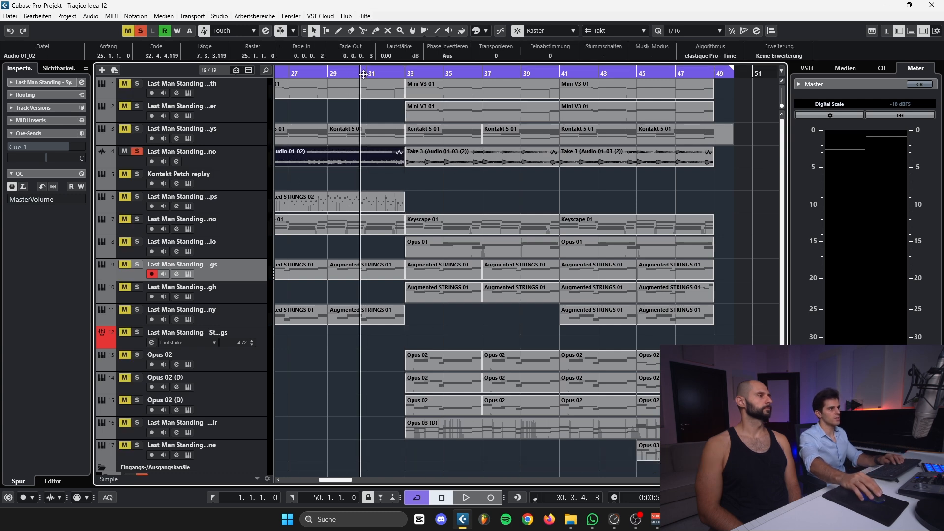
key("space")
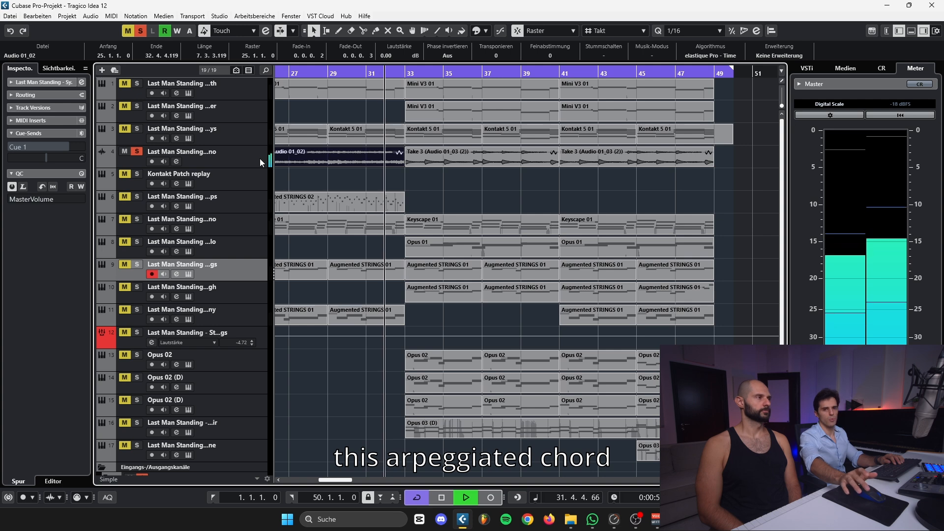
key("space")
Select the Take 3 piano events at bars 33 and 41, play the soloed chords from bar 33, and clear the solo
left_click(417, 160)
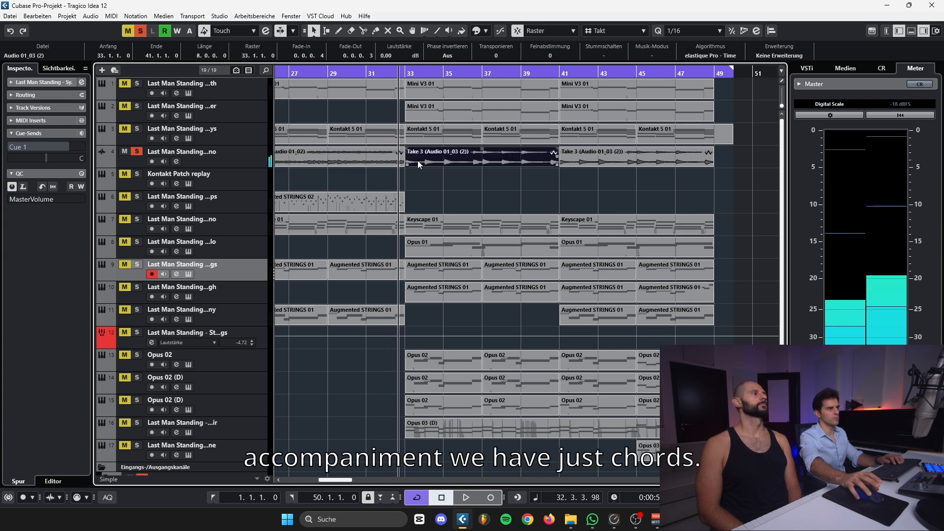
key("l")
left_click_drag(482, 181, 570, 155)
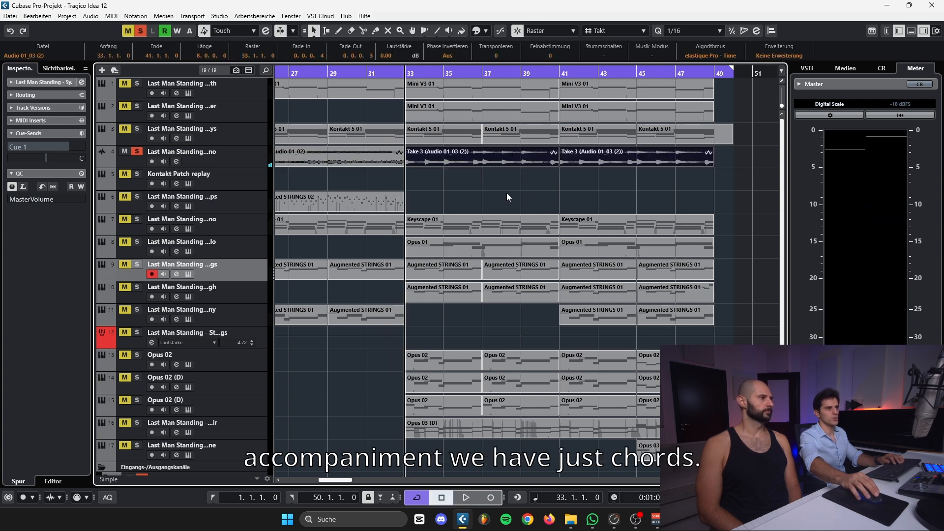
key("space")
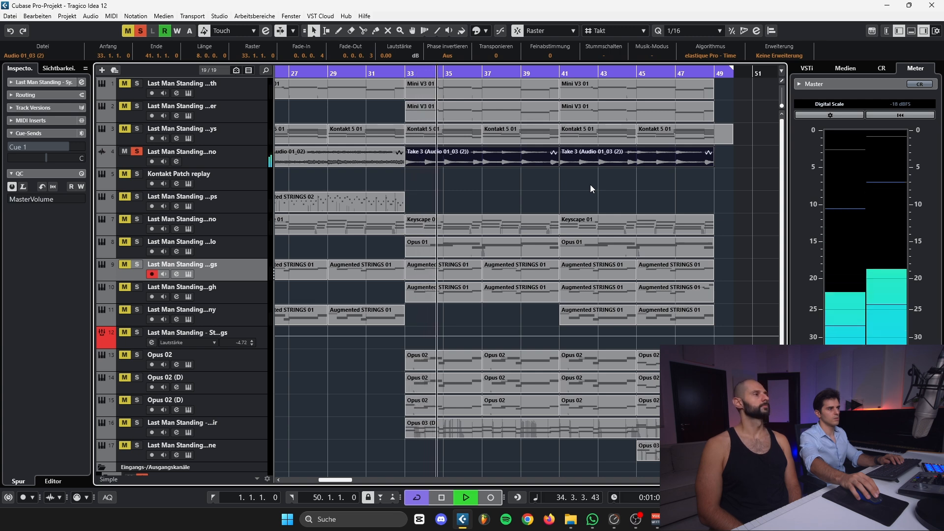
left_click(137, 152)
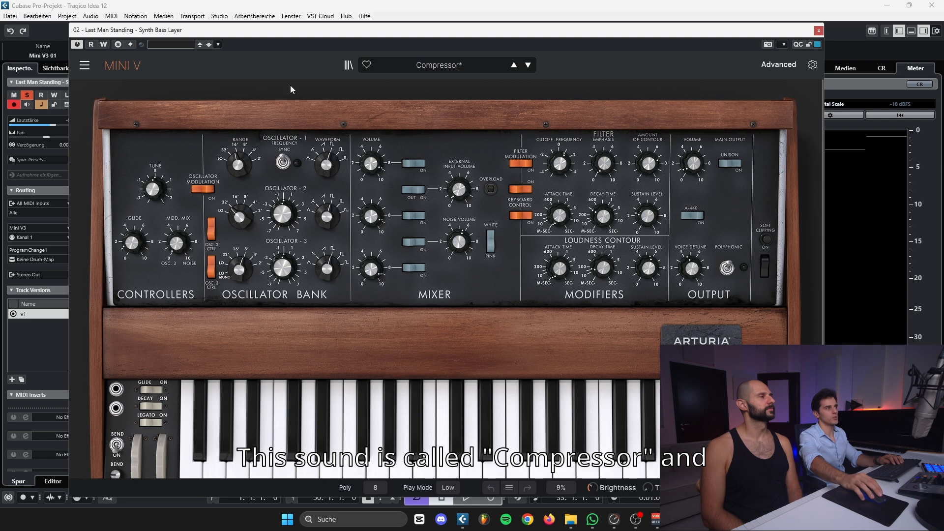
Play the soloed Synth Bass Layer from bar 33 while closing Mini V and inspecting the channel's Dirty Filter insert, and stop playback
key("space")
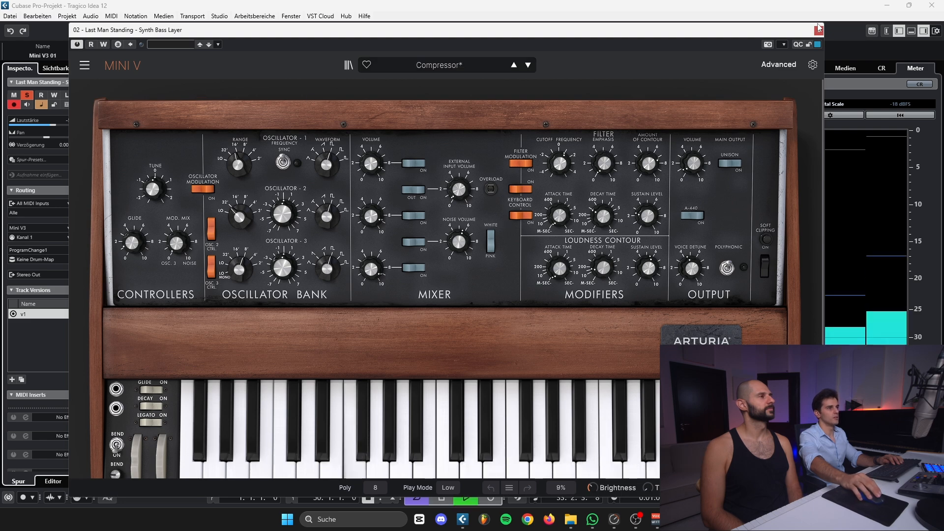
left_click(818, 28)
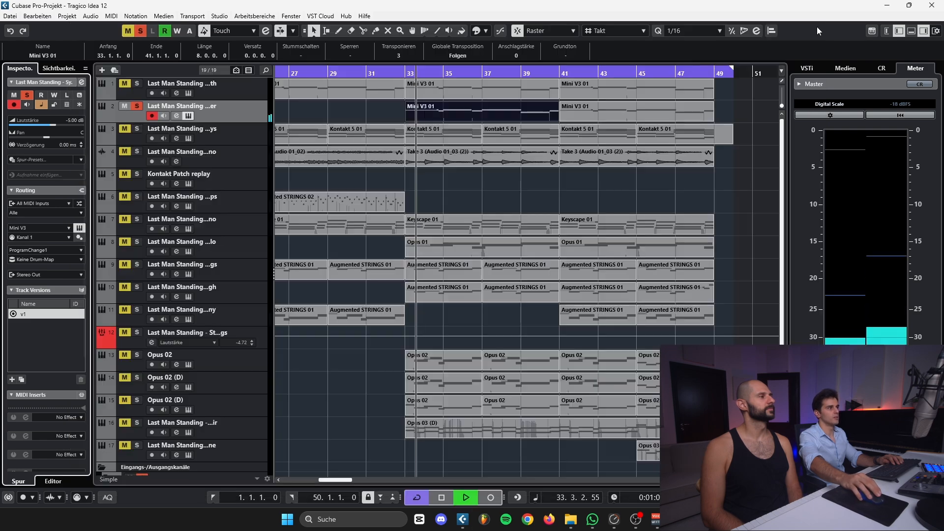
left_click(82, 83)
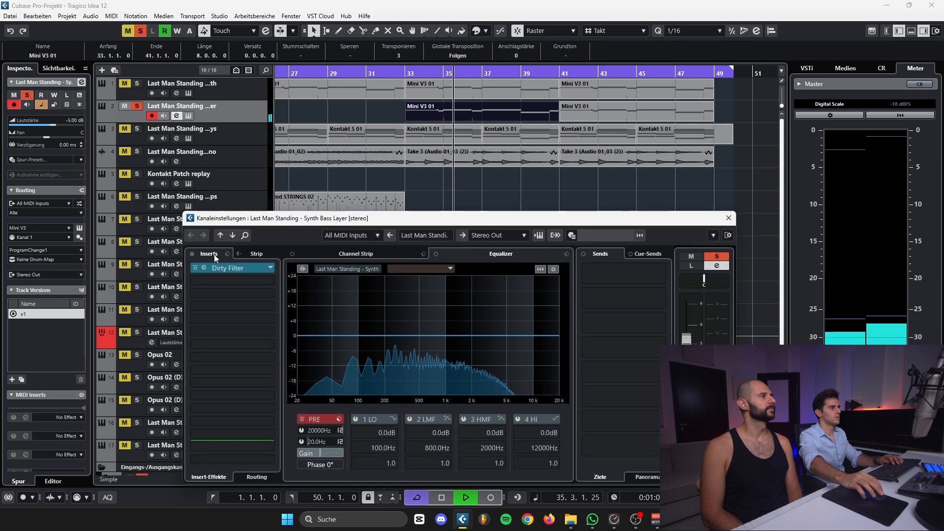
left_click(219, 268)
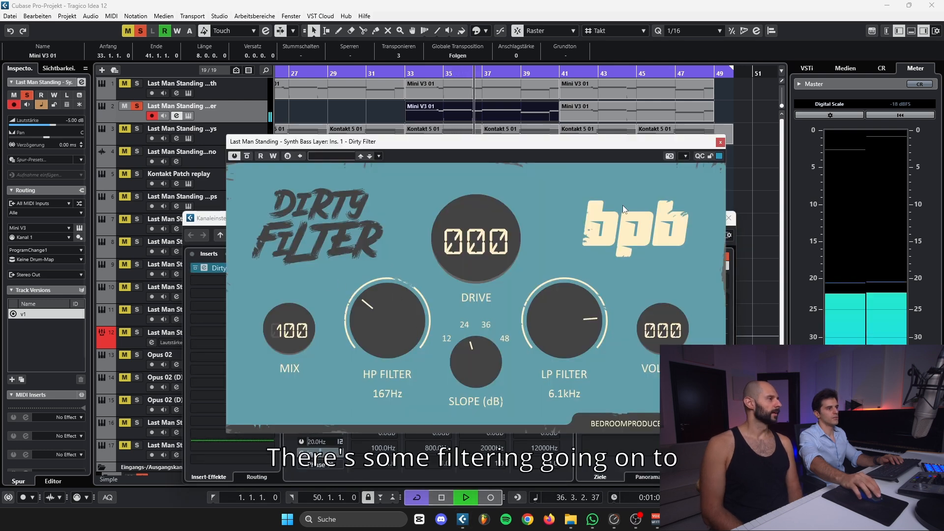
left_click(720, 143)
left_click(728, 219)
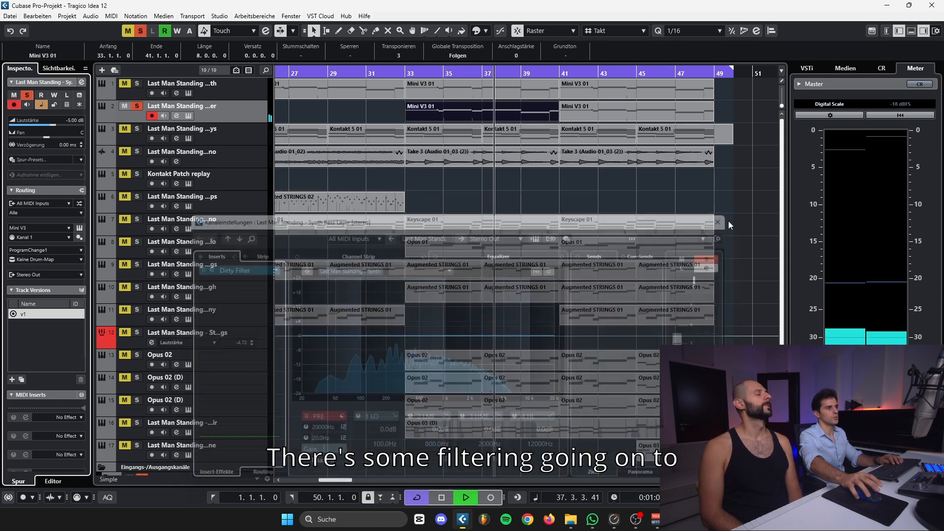
key("space")
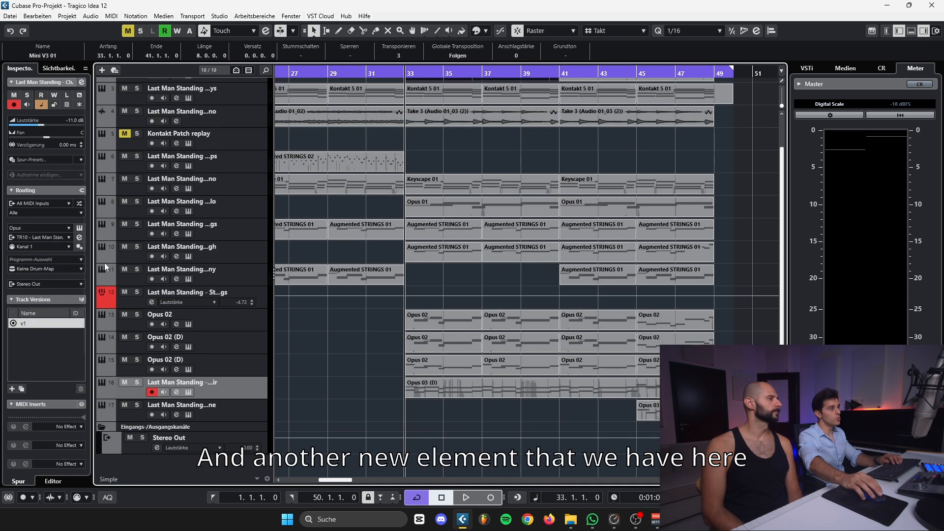
Inspect the Choir track's WOMEN Epic ah patch in Opus, select the Opus 03 (D) part at bar 33, and reopen the instrument
left_click(79, 228)
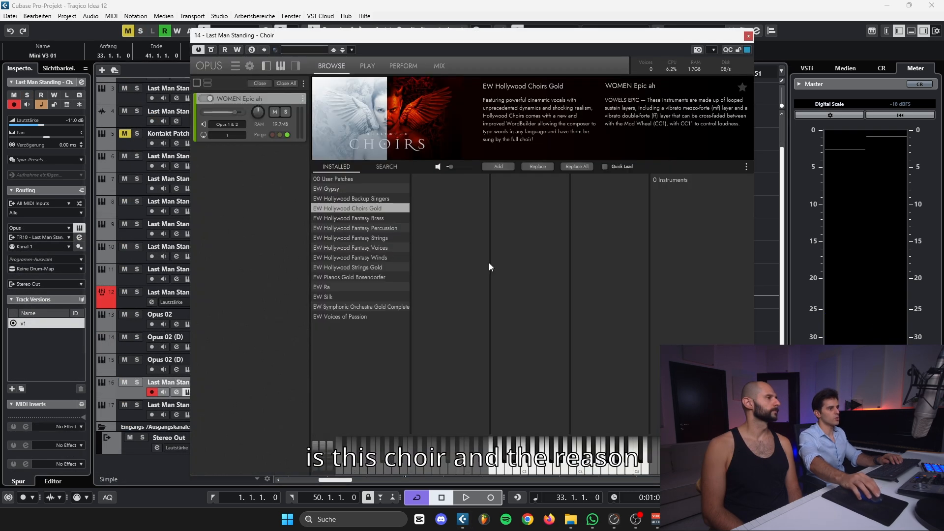
left_click_drag(755, 36, 698, 33)
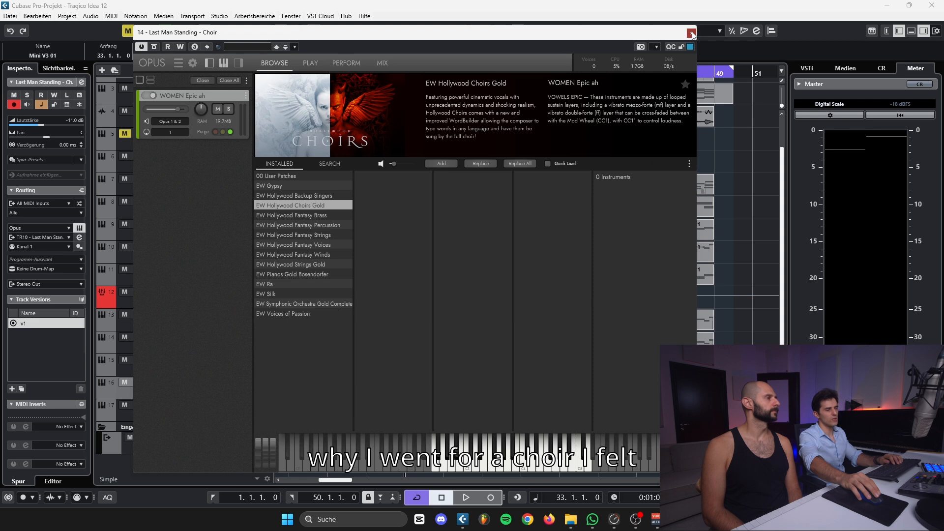
left_click(691, 33)
left_click(441, 393)
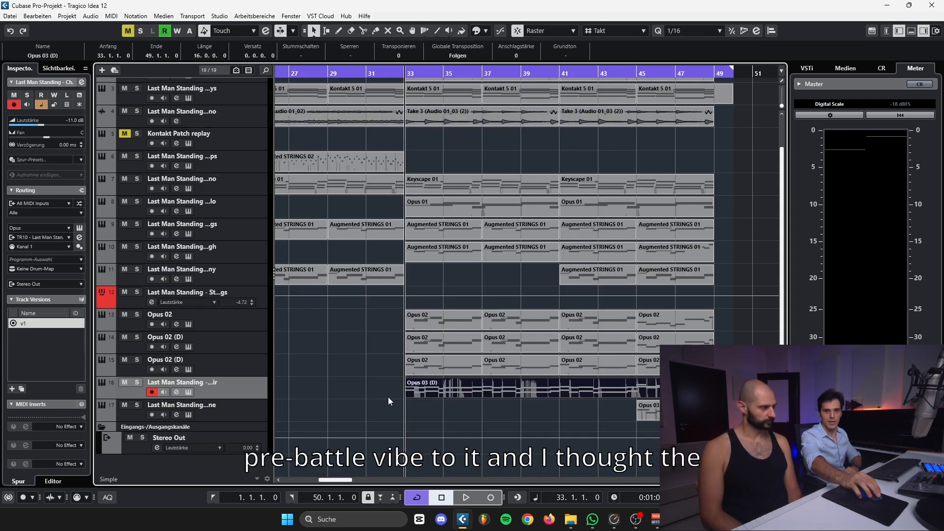
left_click(79, 228)
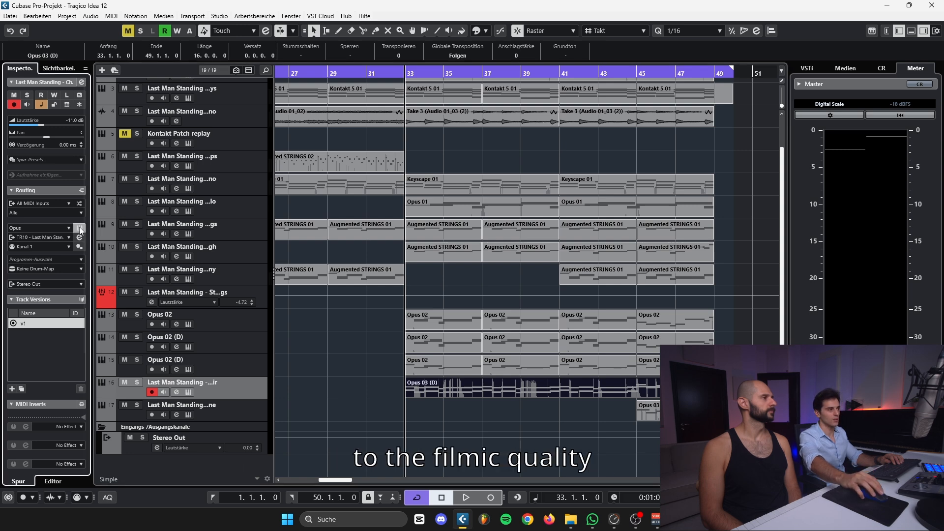
Play the Choir part from bar 33 to about bar 40 while watching its notes in Opus, and close the instrument
key("space")
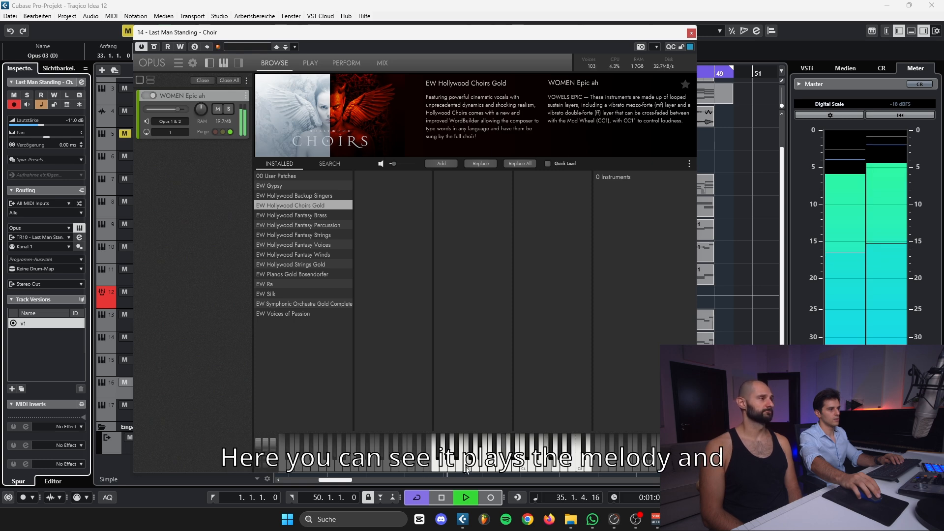
key("space")
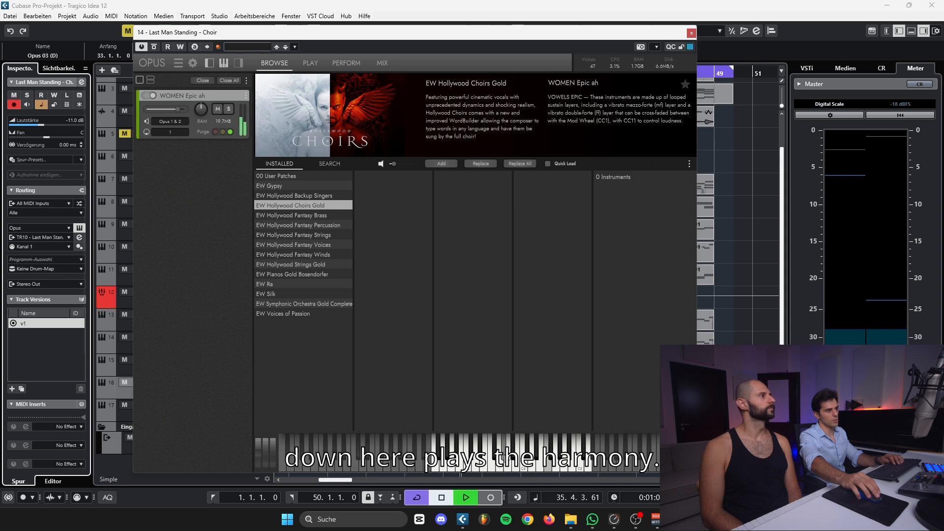
key("space")
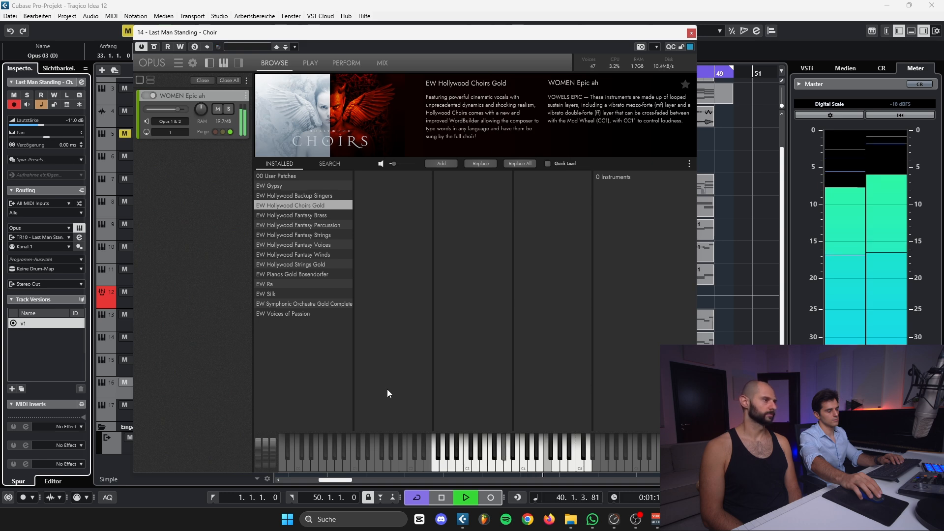
key("space")
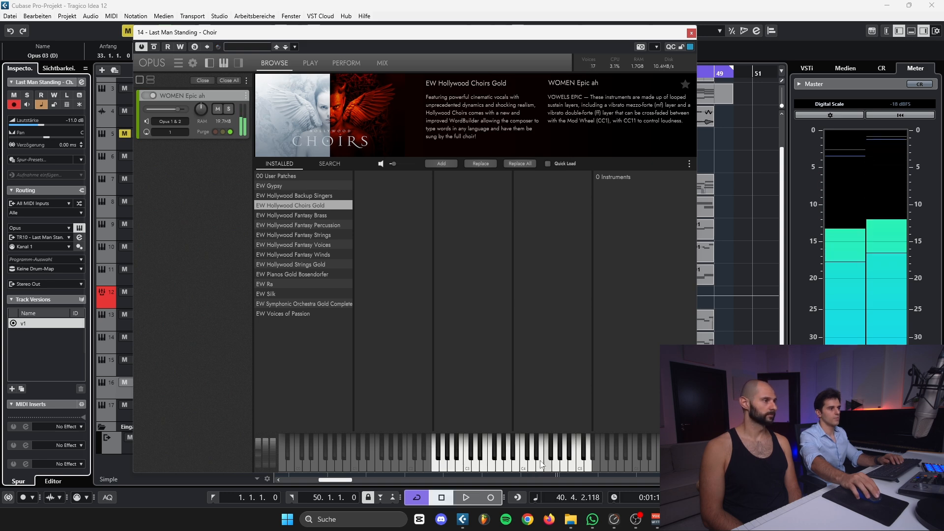
left_click(691, 33)
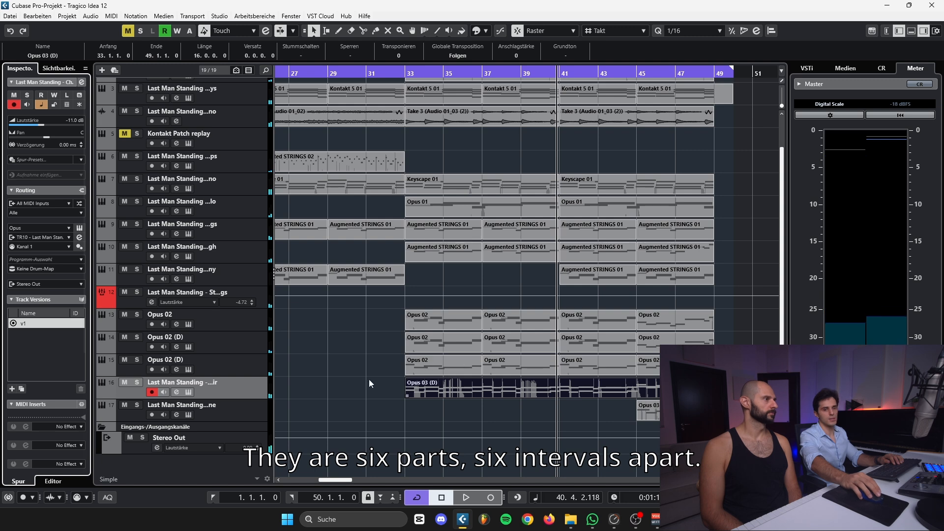
Return the cursor to the start of the Choir's Opus 03 (D) part at bar 33, deselect the part, and open the track's instrument
left_click_drag(369, 380, 440, 386)
key("l")
left_click(345, 391)
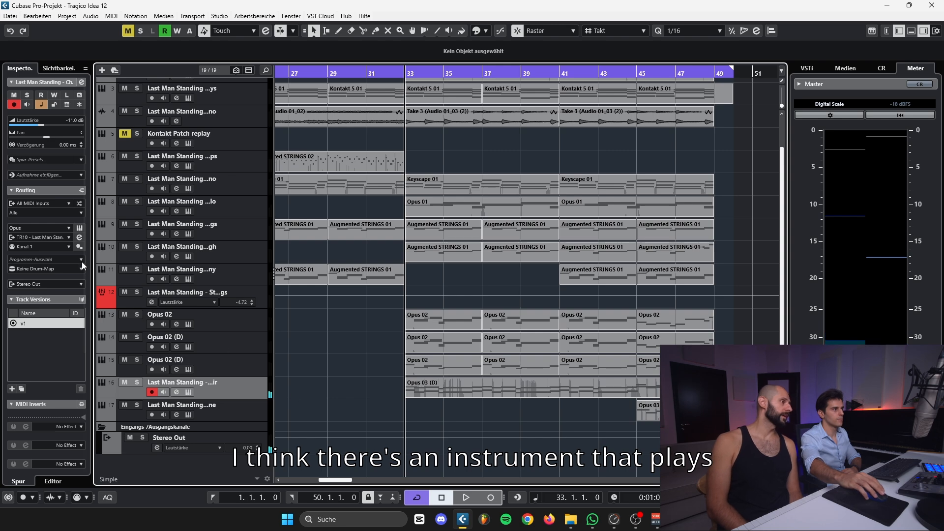
left_click(79, 228)
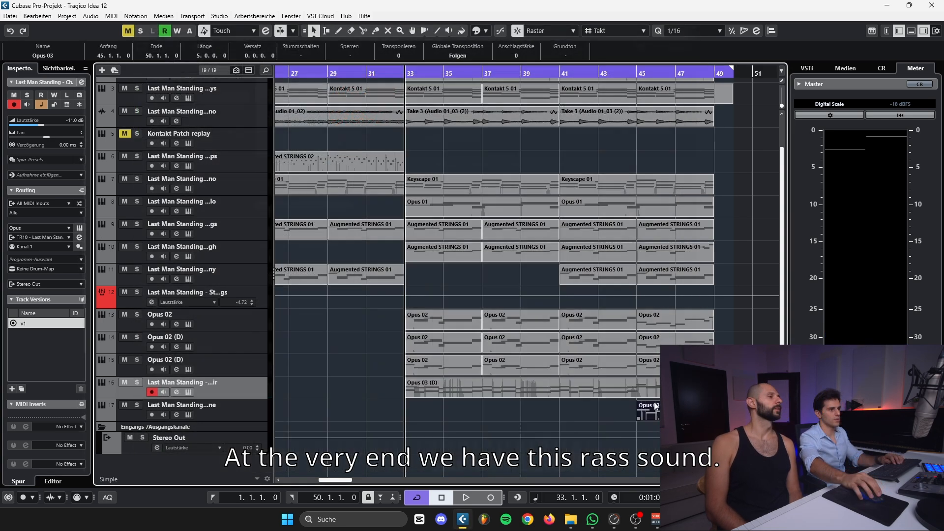
Solo track 17, play its Opus 03 part from bar 45 to bar 49, and clear the solo
left_click(206, 411)
left_click(137, 405)
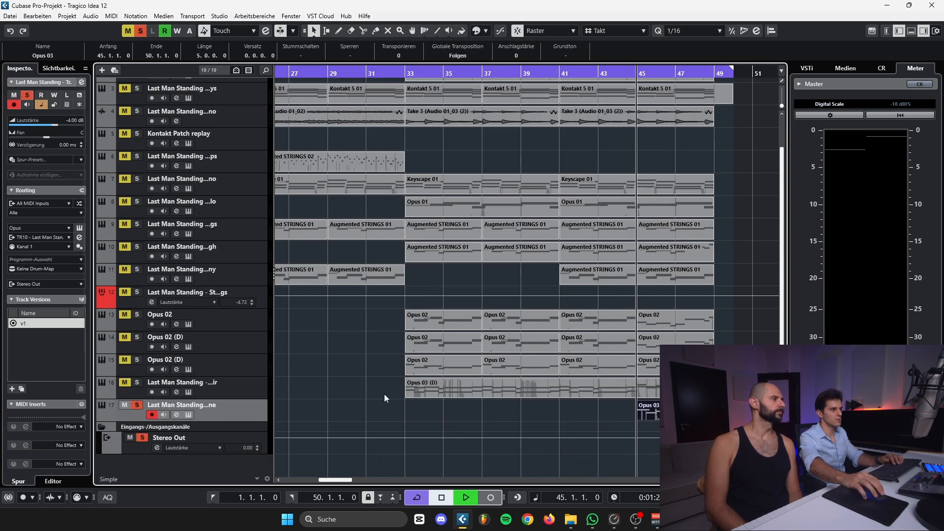
key("space")
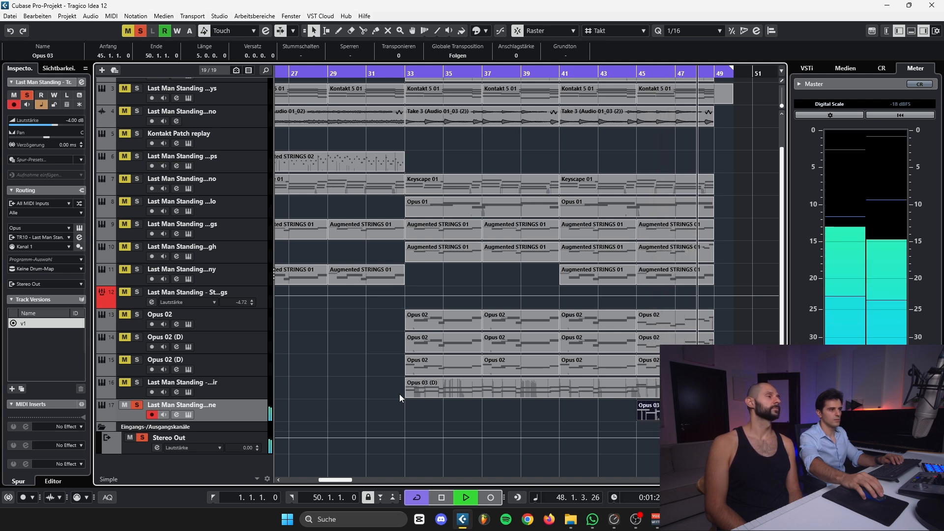
key("space")
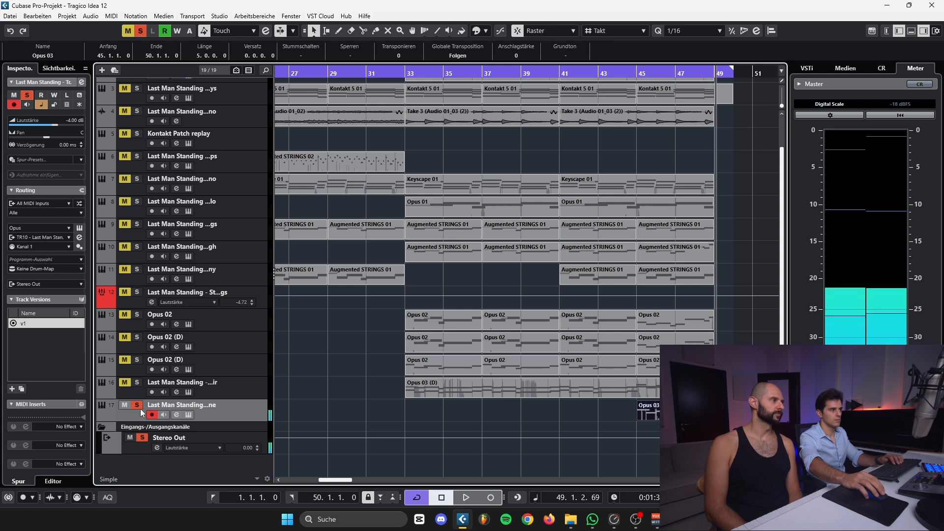
left_click(138, 405)
Select the Mini V3 01 part at bar 33 on track 2 and play the full final chorus from there
key("l")
scroll(449, 261, "up", 2)
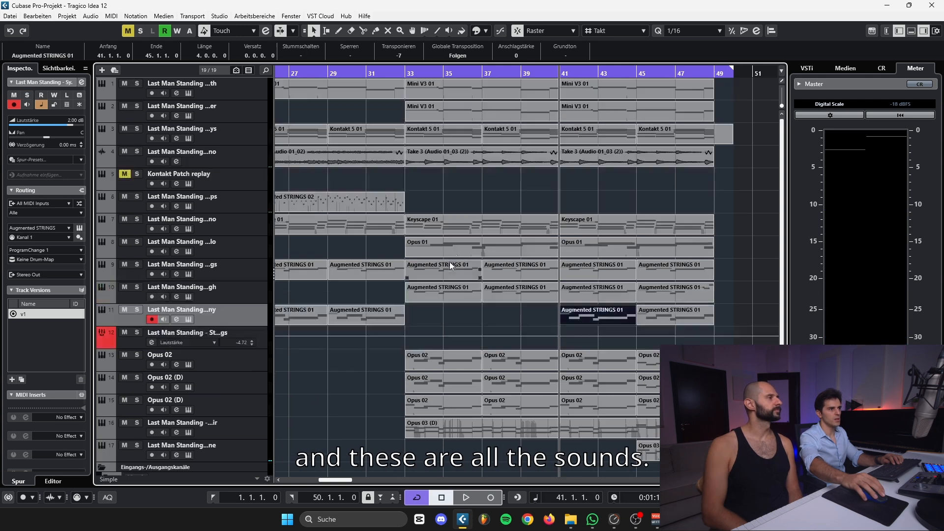
left_click(438, 118)
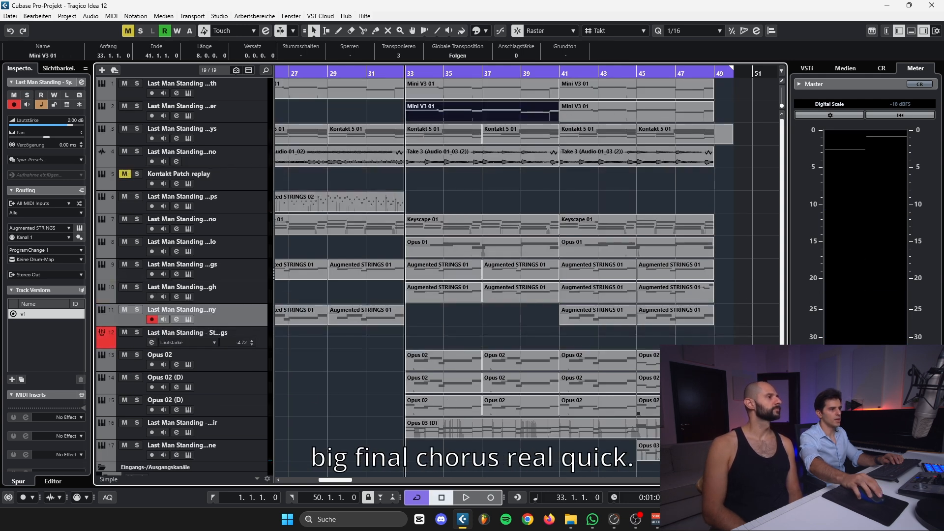
key("space")
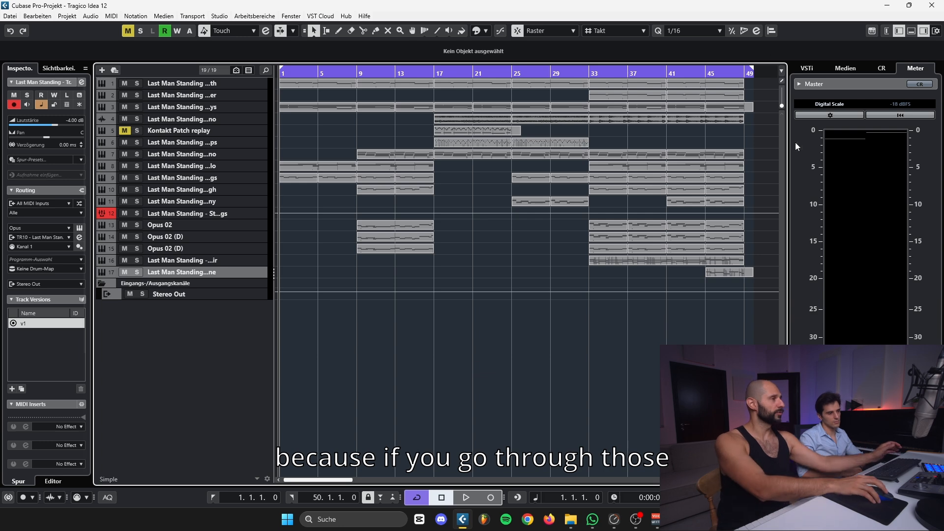
Open the first track's channel settings and go through the channels down to Cello, examining their inserts and EQ
left_click(244, 84)
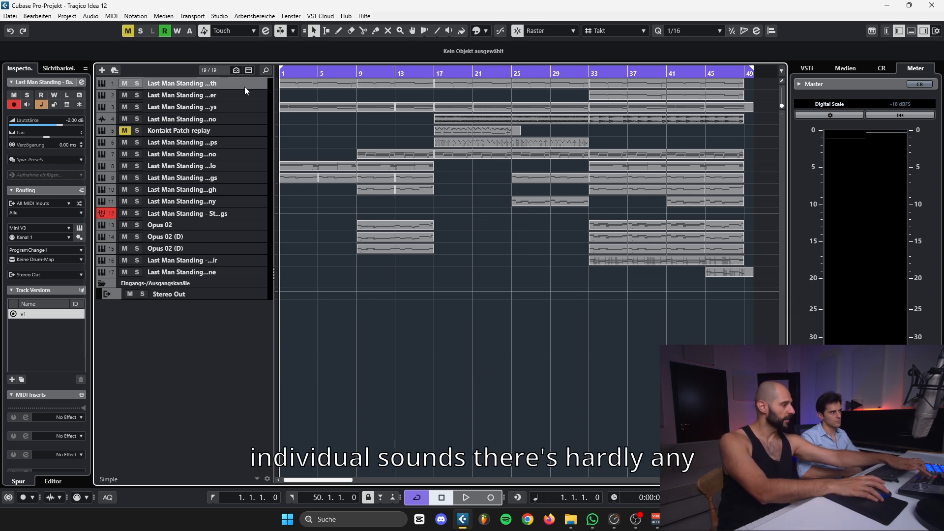
key("e")
key("Down")
key("Down")
key("Down")
key("Down")
key("Down")
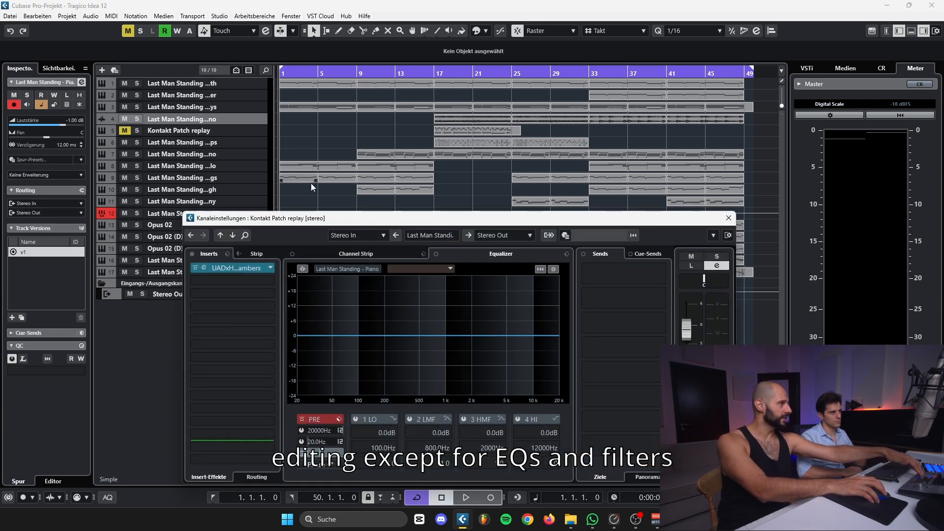
key("Down")
key("Down")
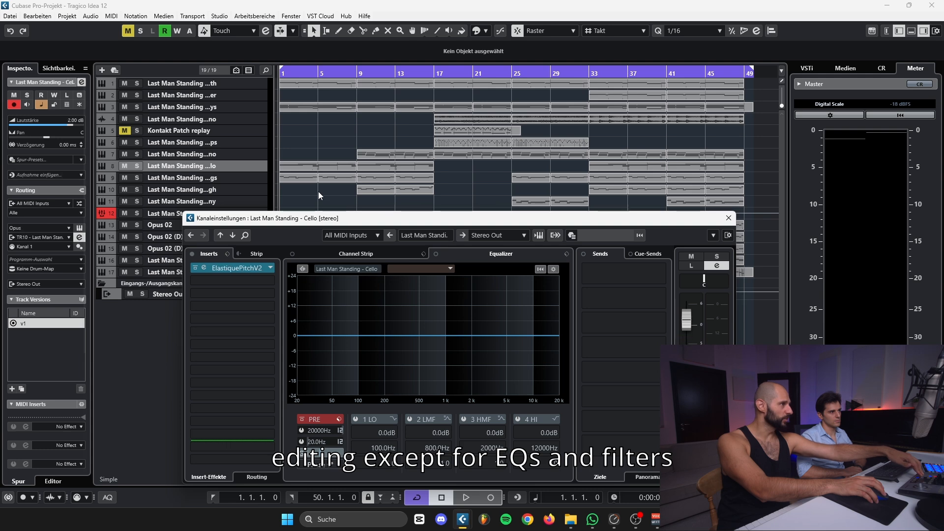
Examine the inserts and EQ of the channels from the synth strings through the Strings group to Choir, and close the channel settings
key("Down")
key("Down")
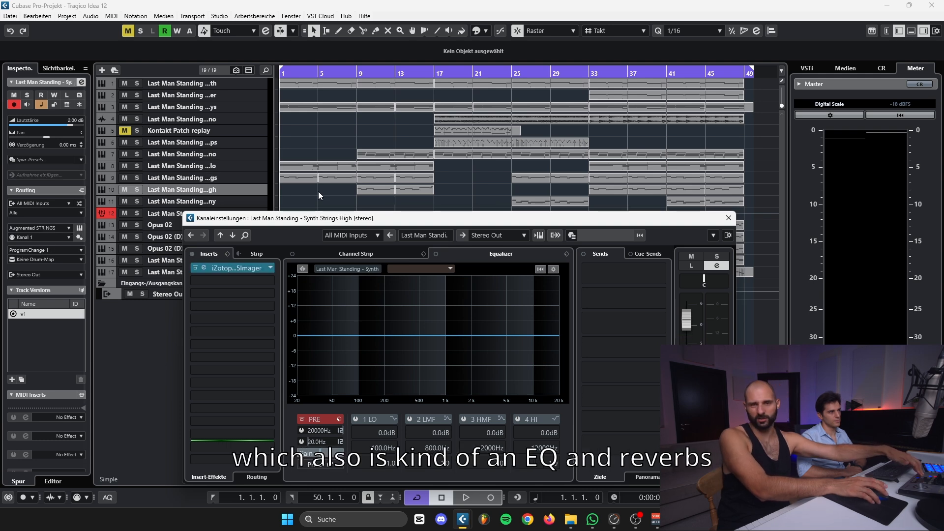
key("Down")
key("Down")
key("Down")
key("Down")
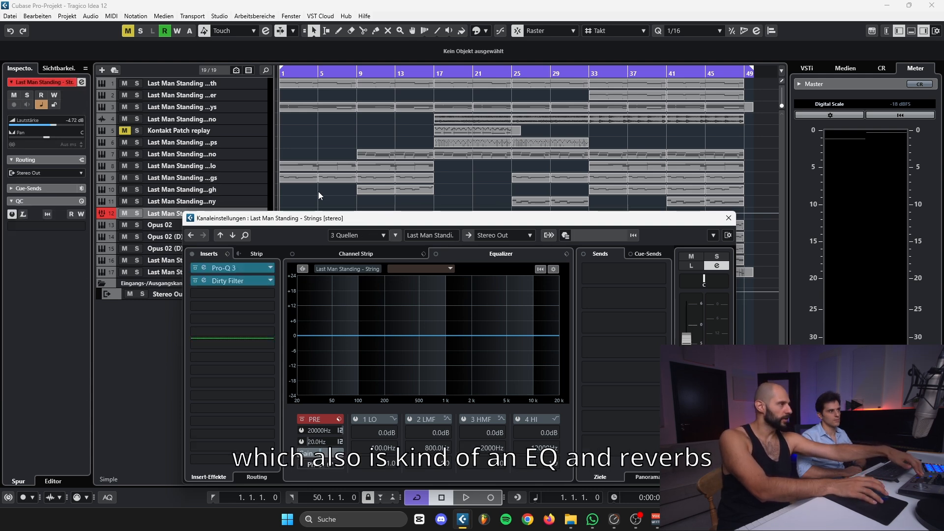
key("Down")
key("Down")
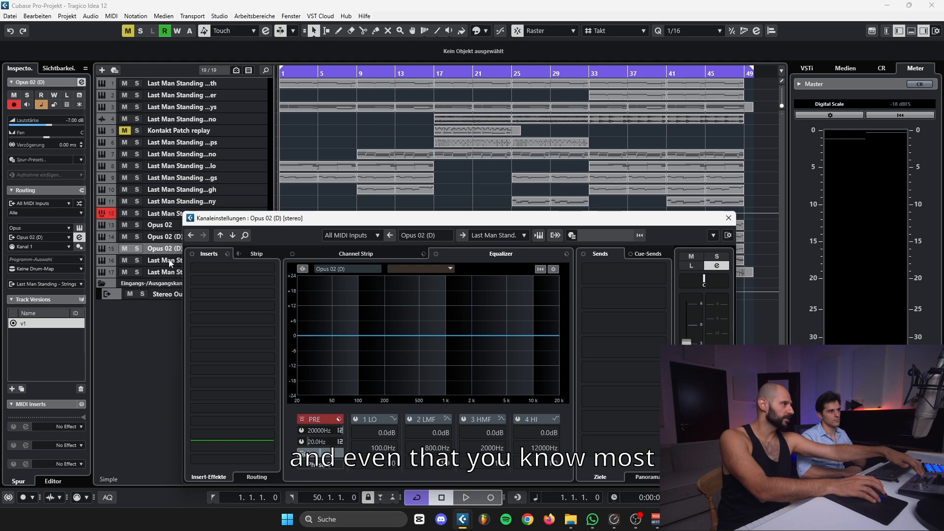
left_click(728, 218)
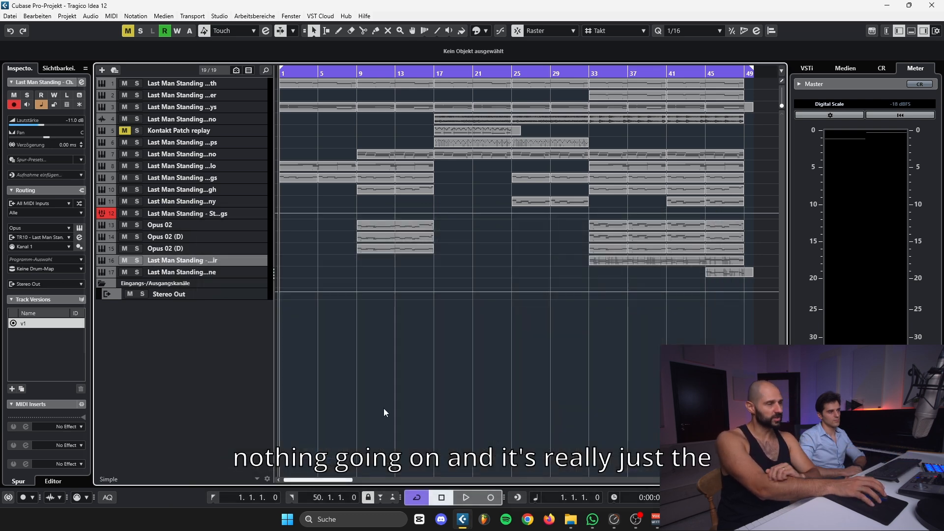